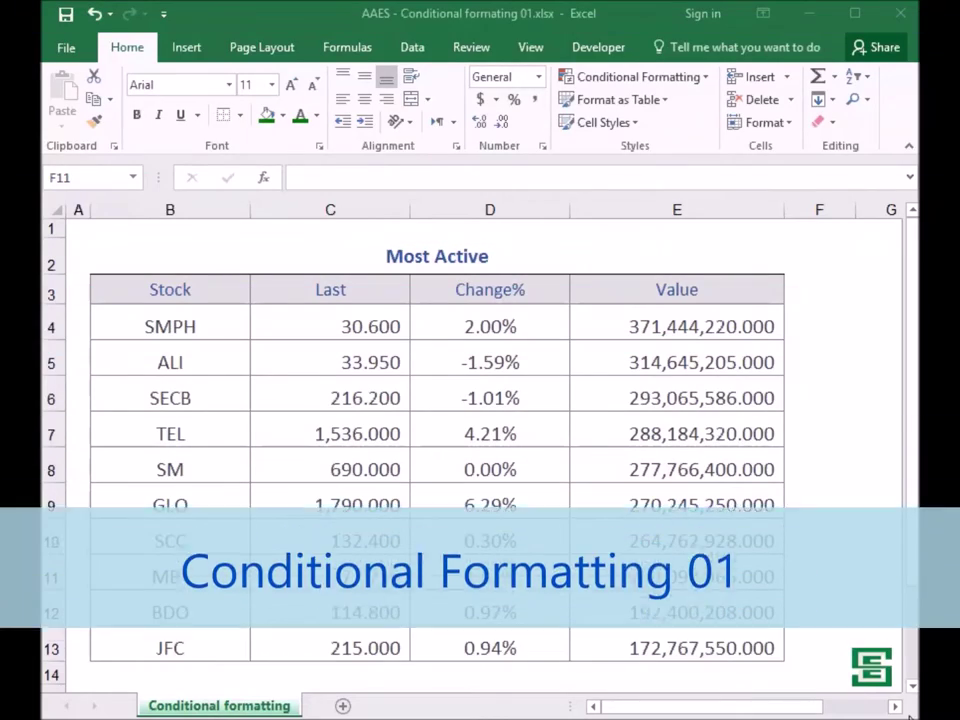
Select the Change% cells D4:D13, holding values from -1.59% to 6.29%.
click(531, 290)
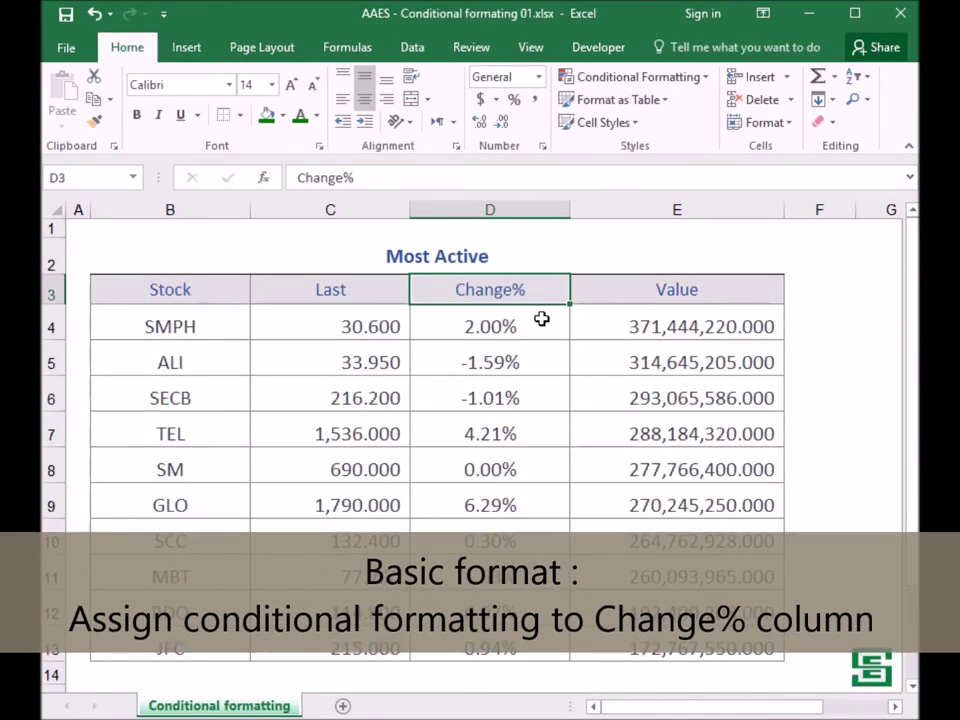
drag(540, 317, 490, 648)
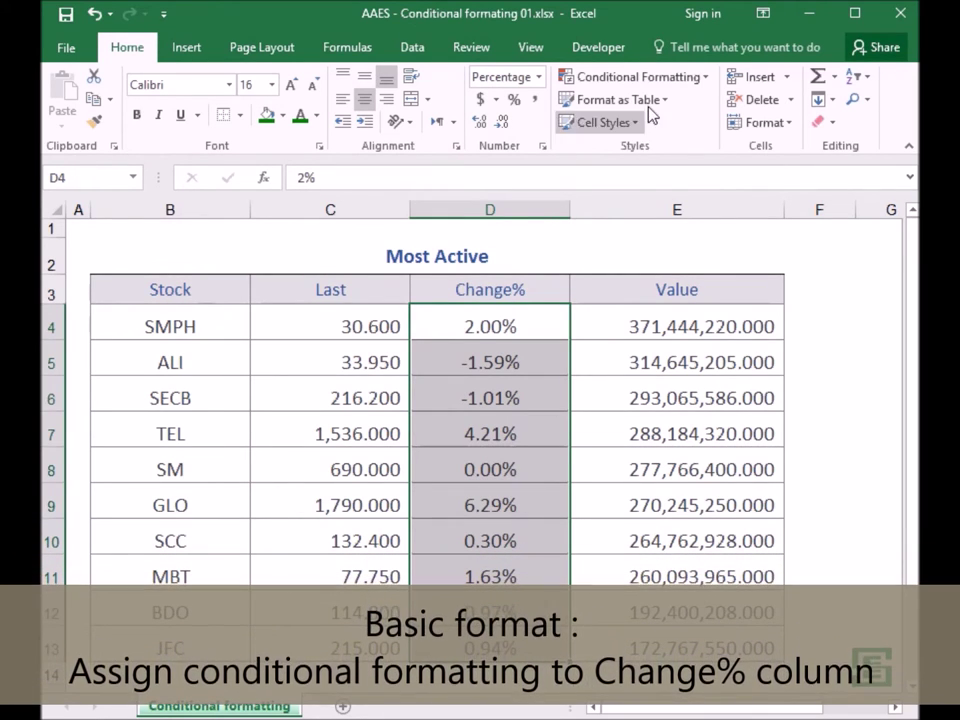
click(655, 78)
Add a Greater Than 0 highlight rule with a custom green font to D4:D13.
mouse_move(655, 114)
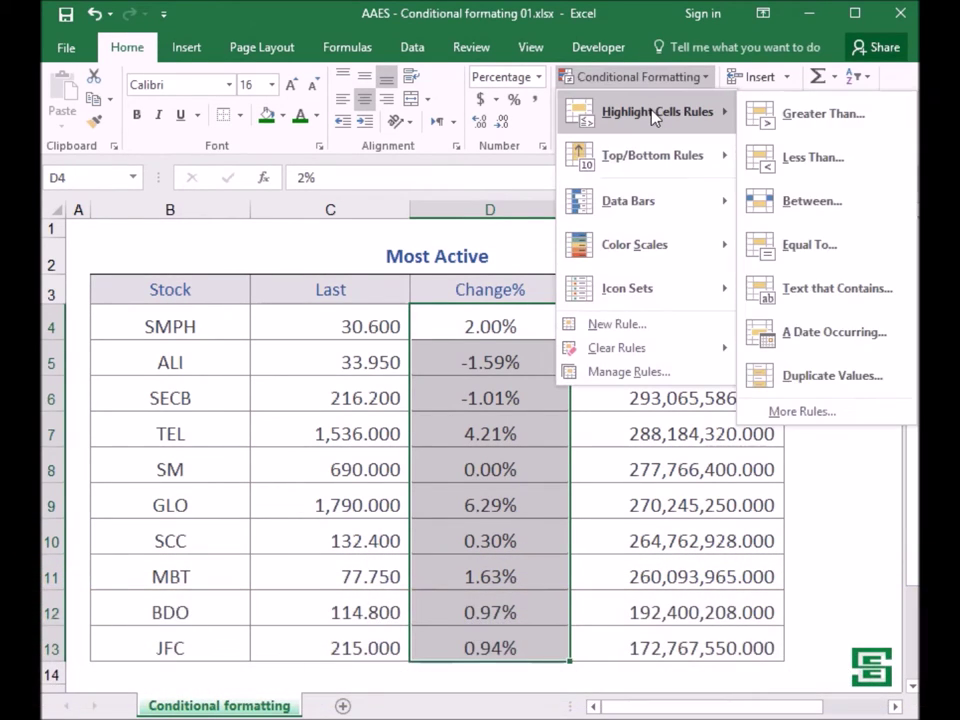
click(803, 116)
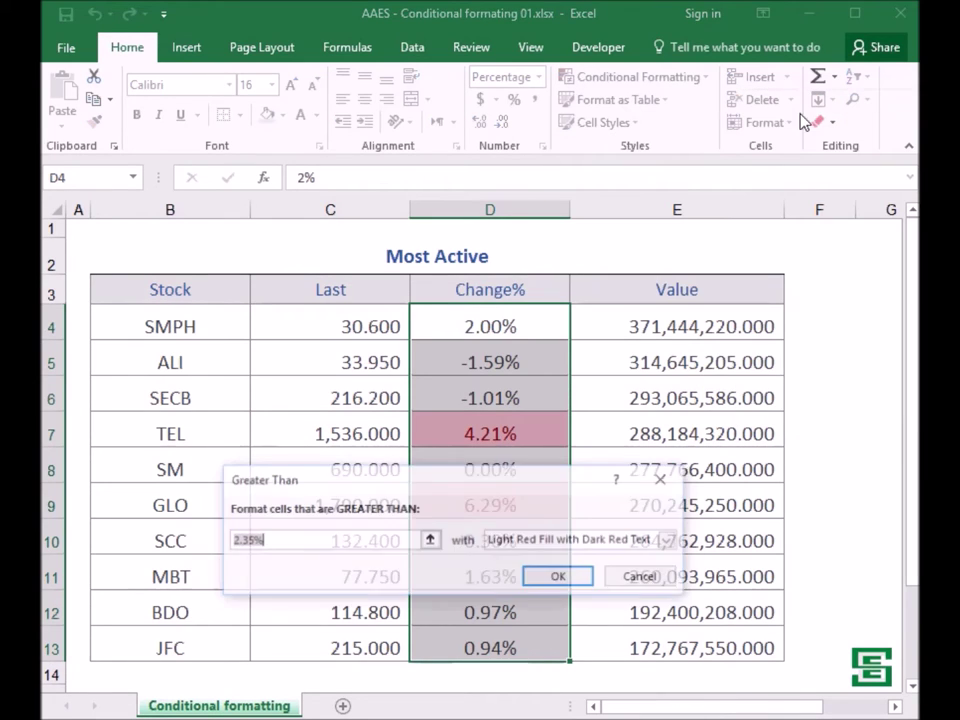
click(293, 540)
drag(296, 539, 221, 530)
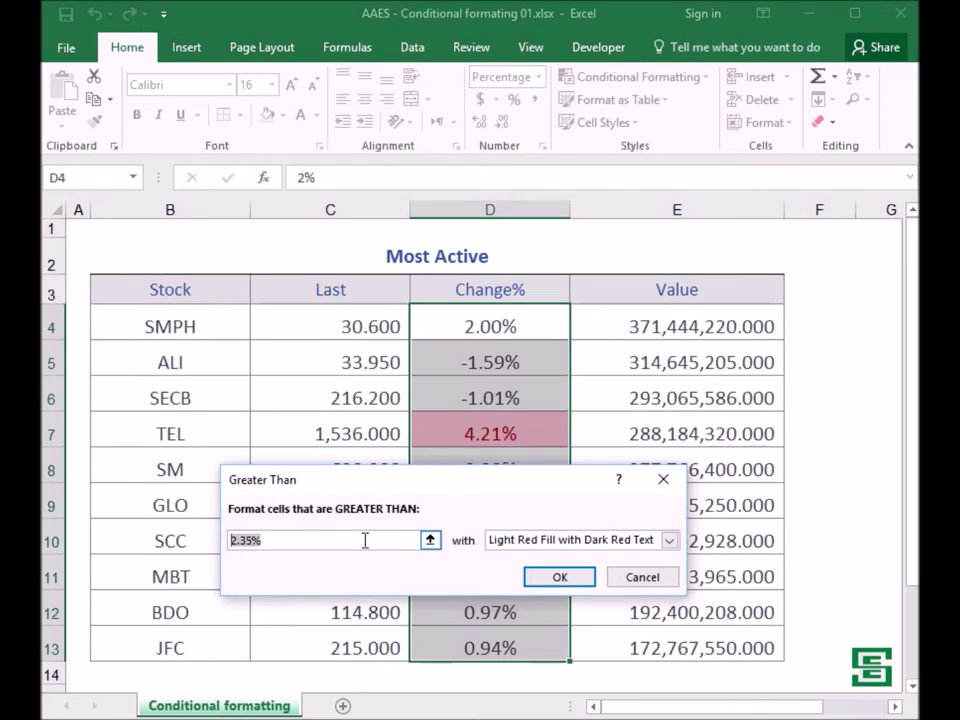
text(0)
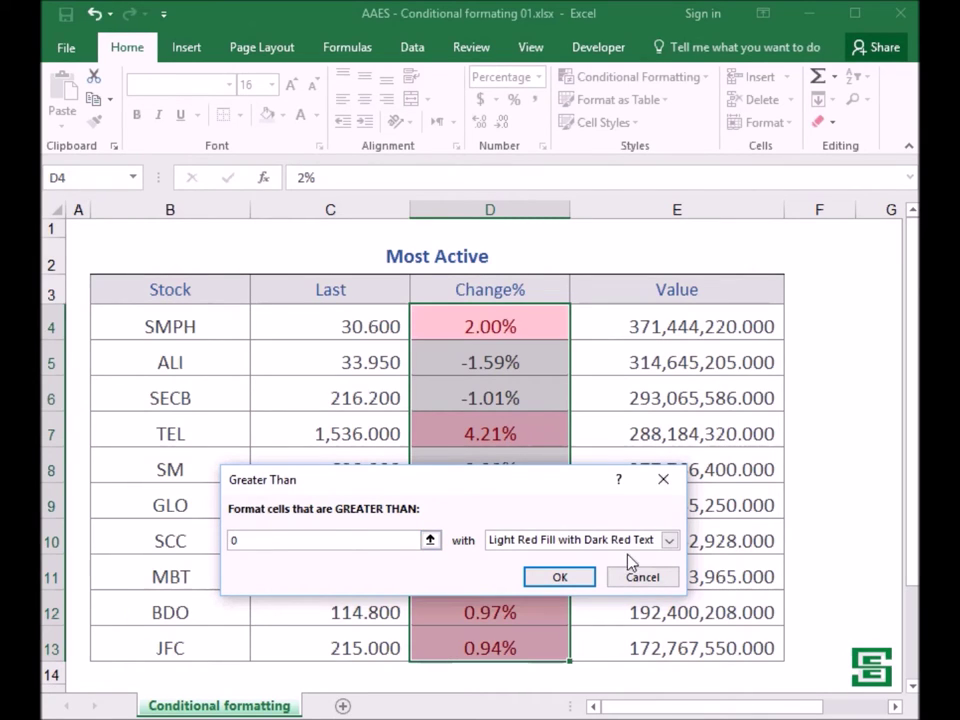
click(669, 540)
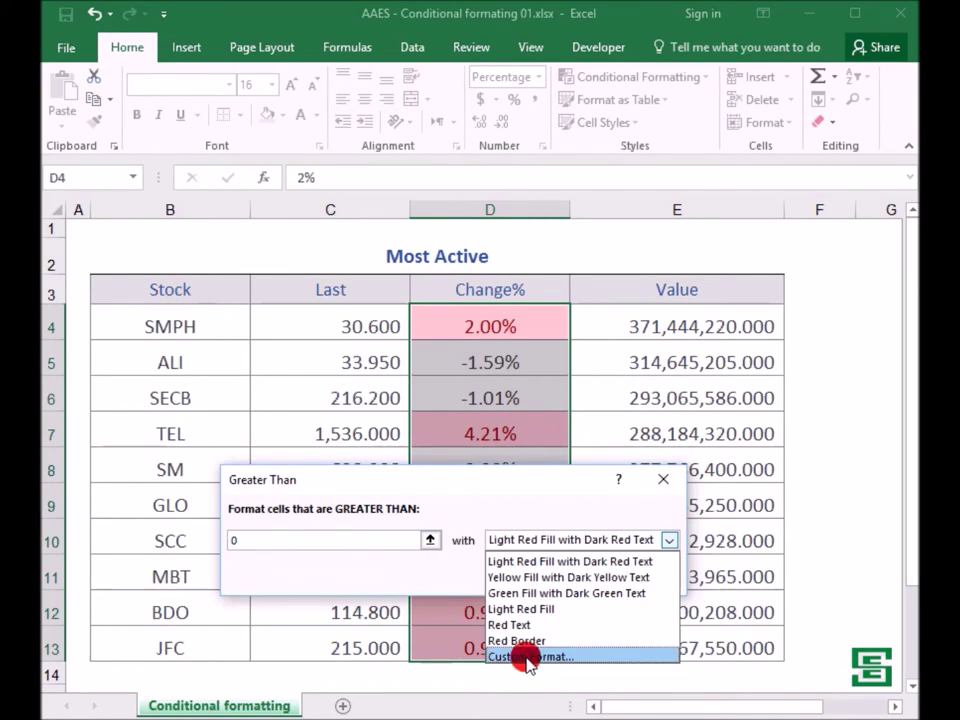
click(527, 657)
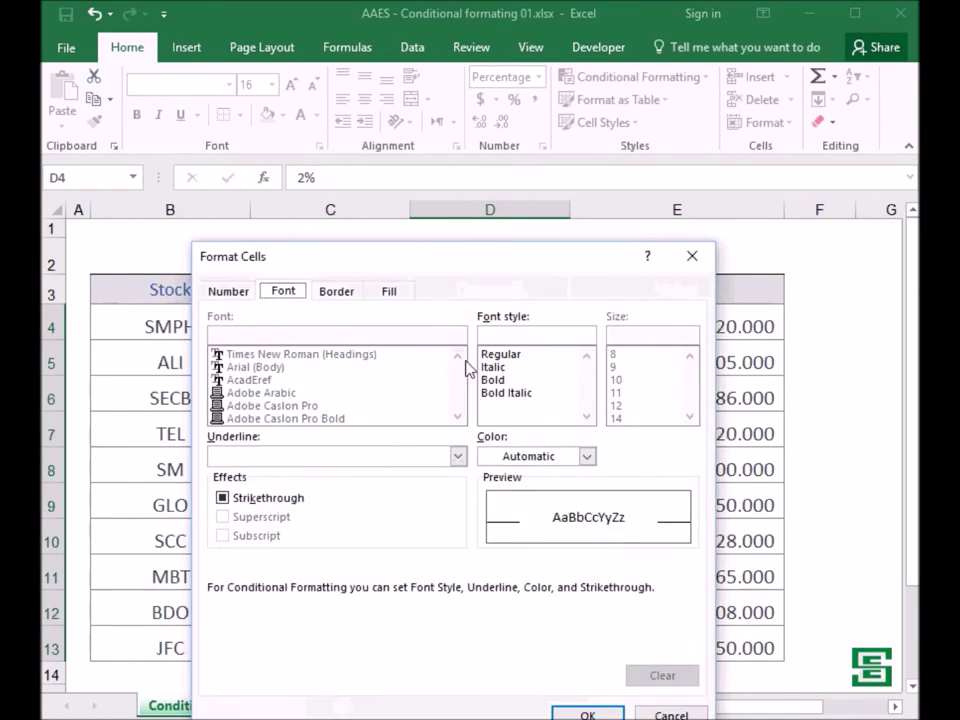
click(588, 457)
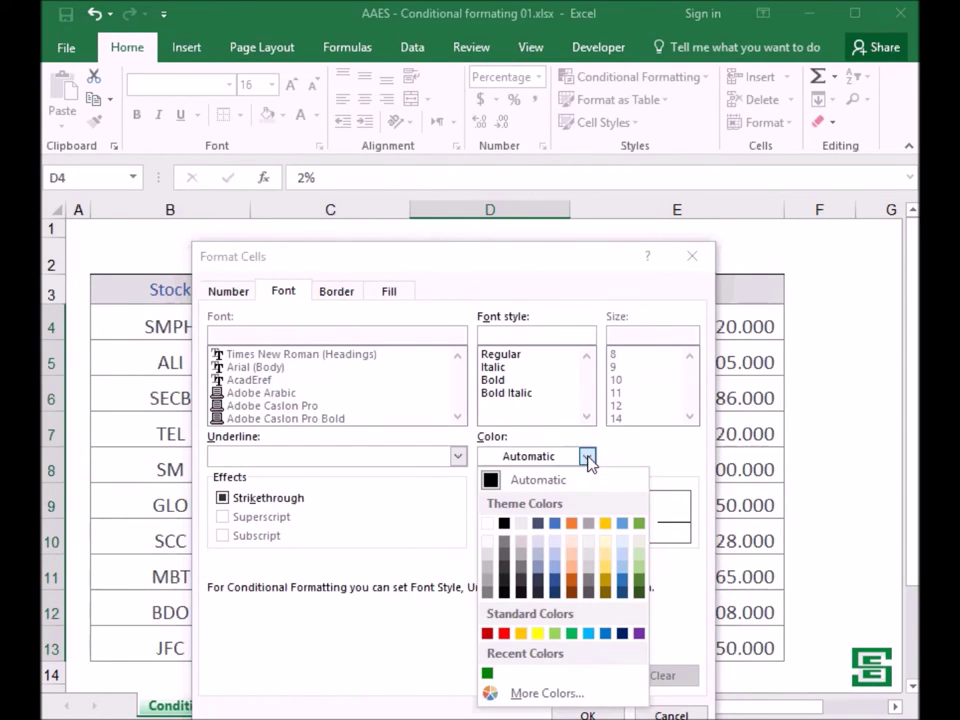
click(571, 633)
click(587, 714)
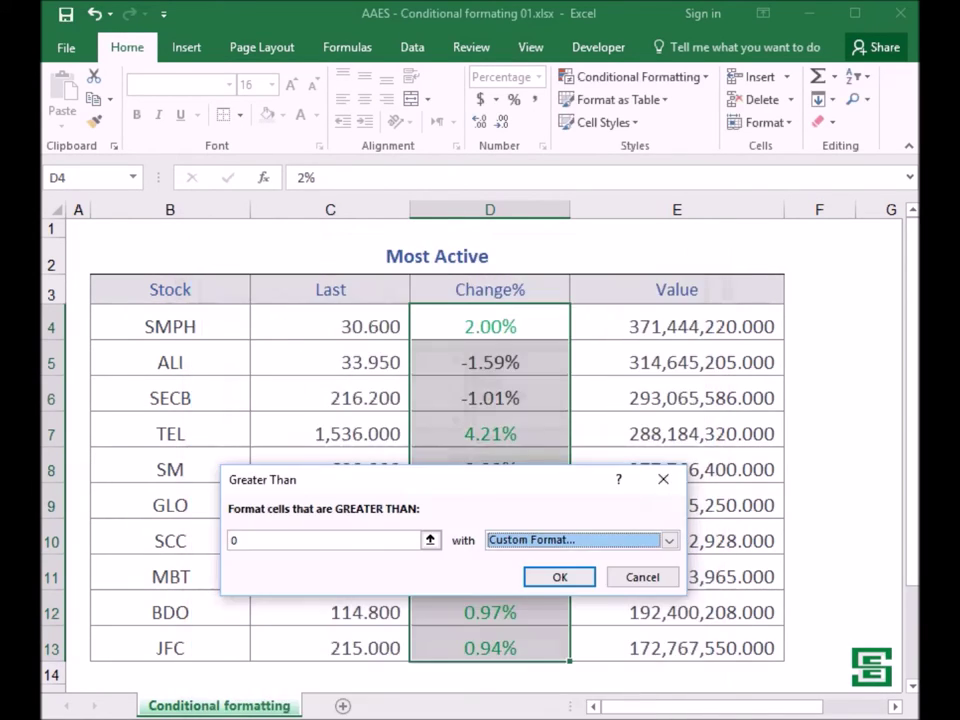
click(561, 574)
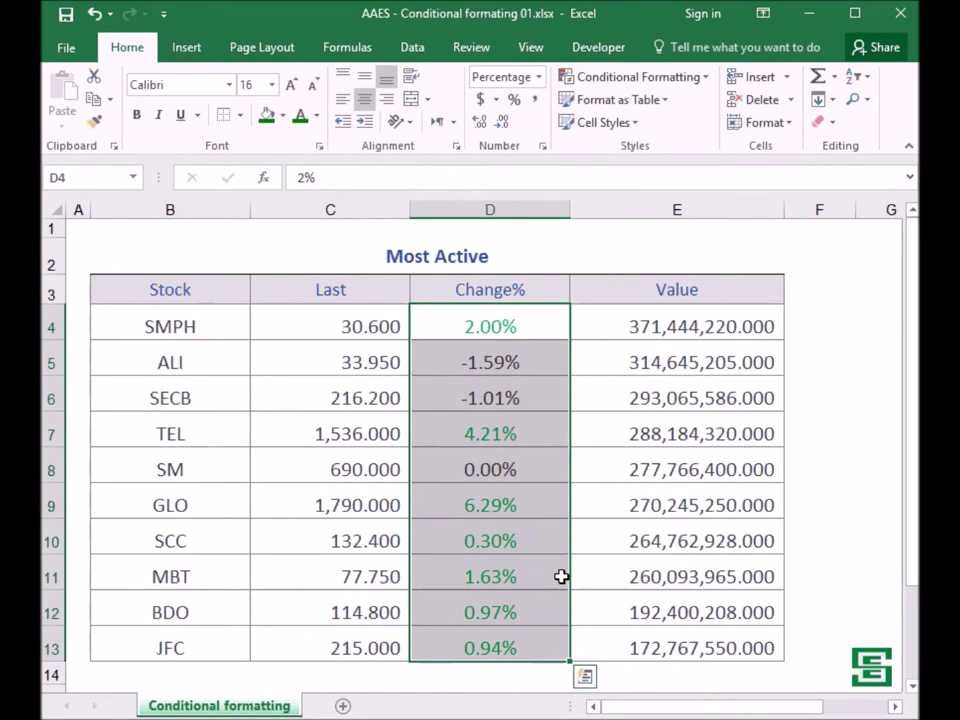
Add a Less Than 0 rule with a custom red font, so -1.59% and -1.01% turn red.
click(643, 78)
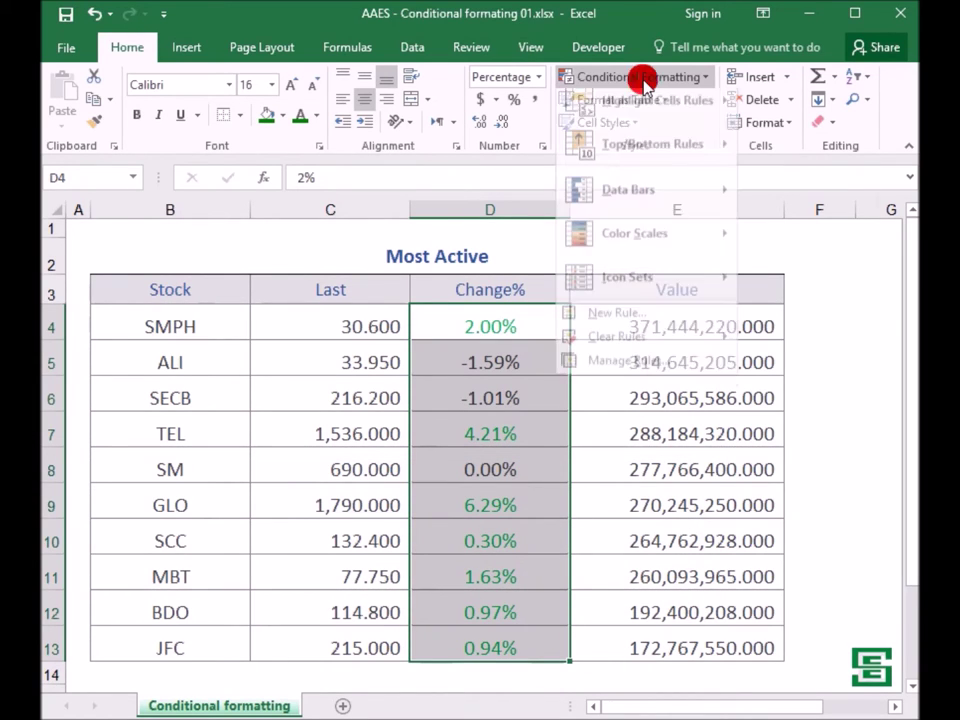
mouse_move(631, 121)
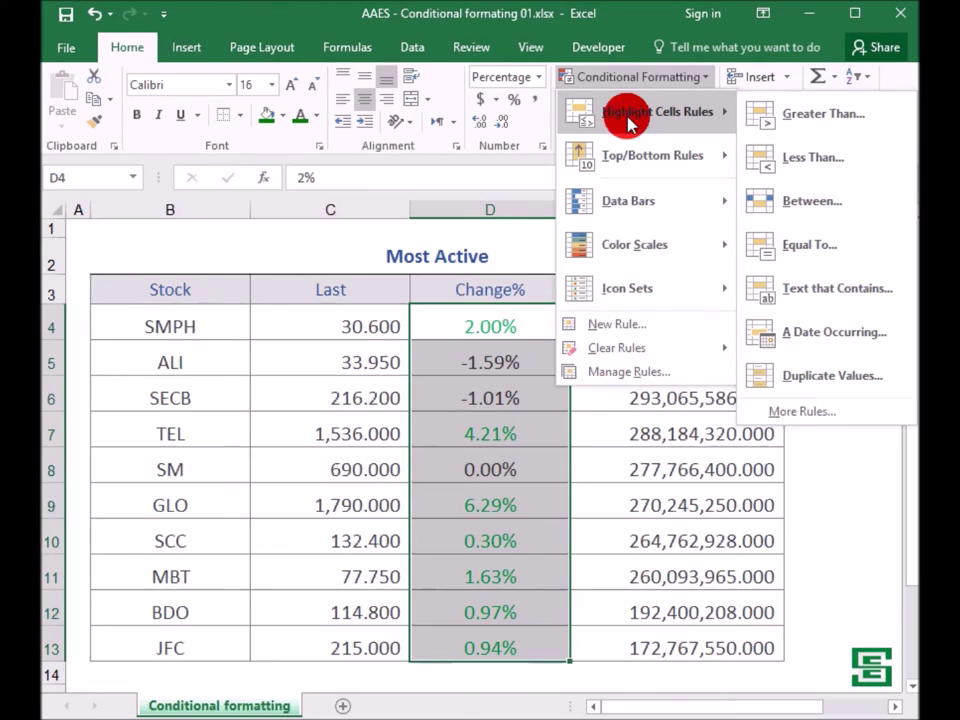
click(793, 157)
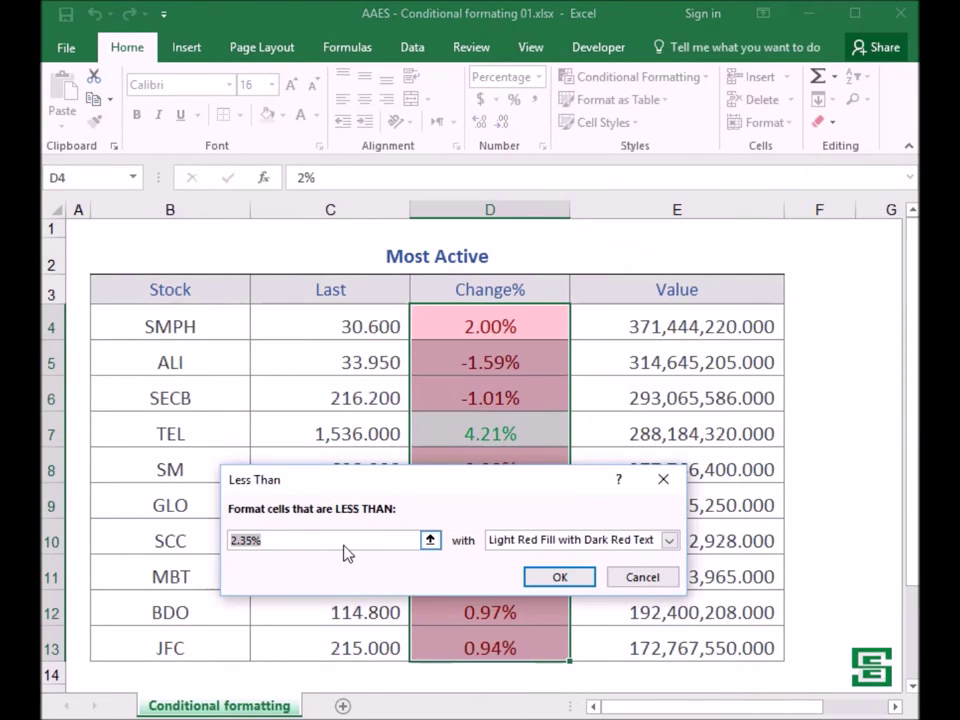
click(281, 542)
text(0)
click(669, 541)
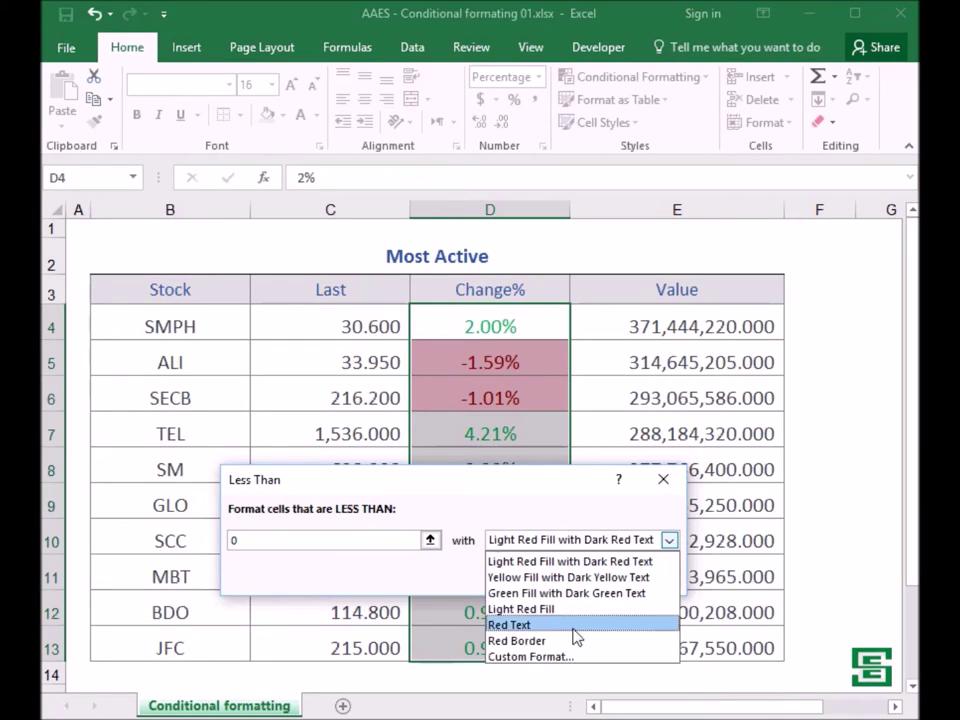
click(549, 656)
click(558, 458)
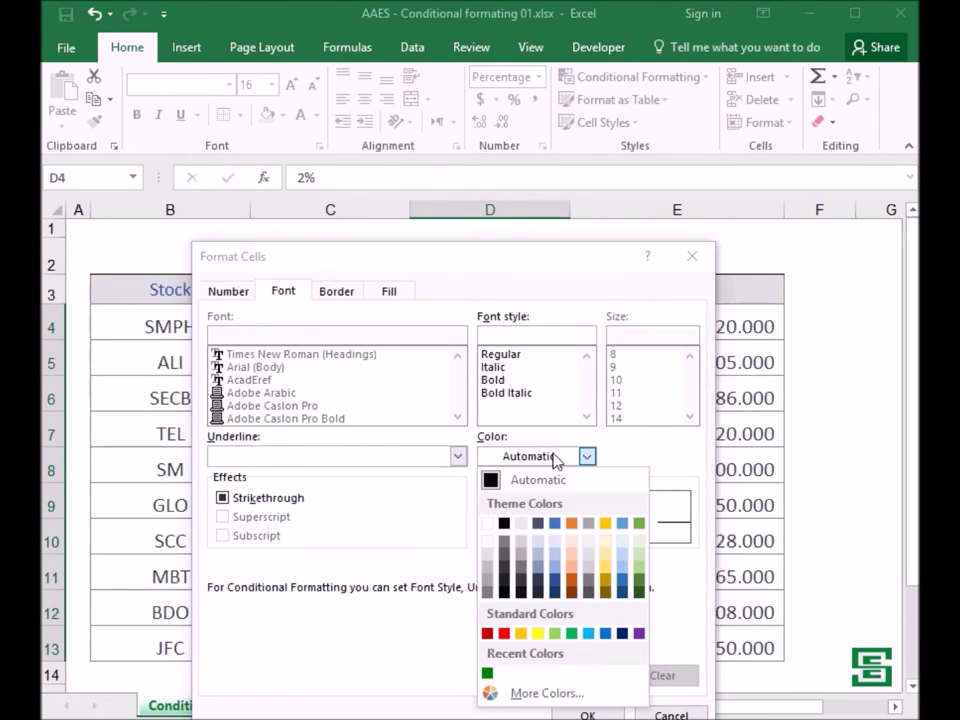
click(505, 634)
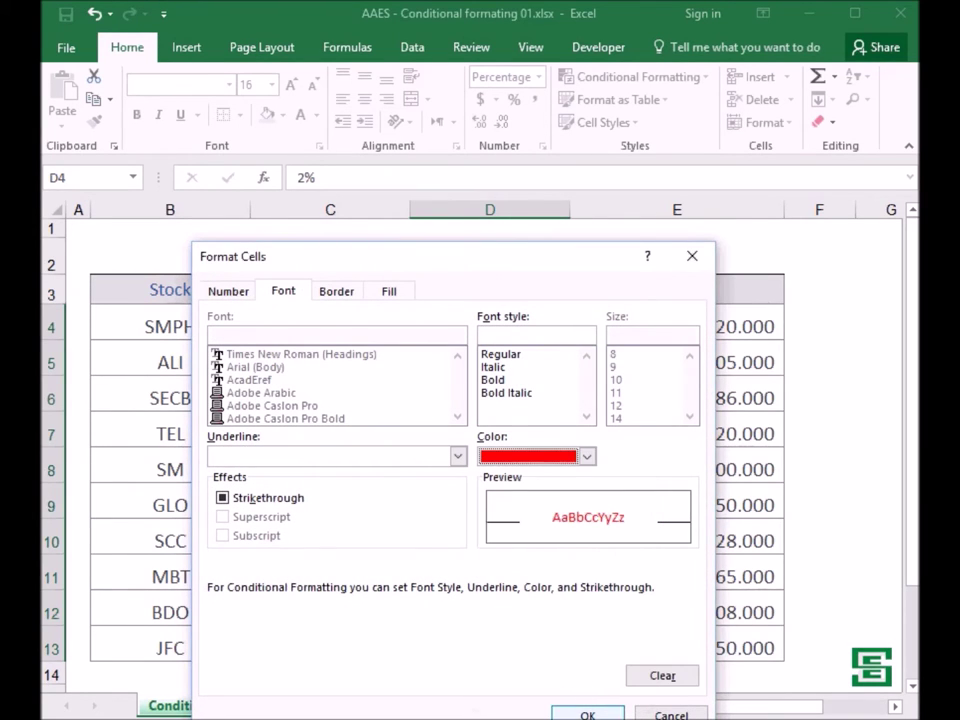
click(590, 715)
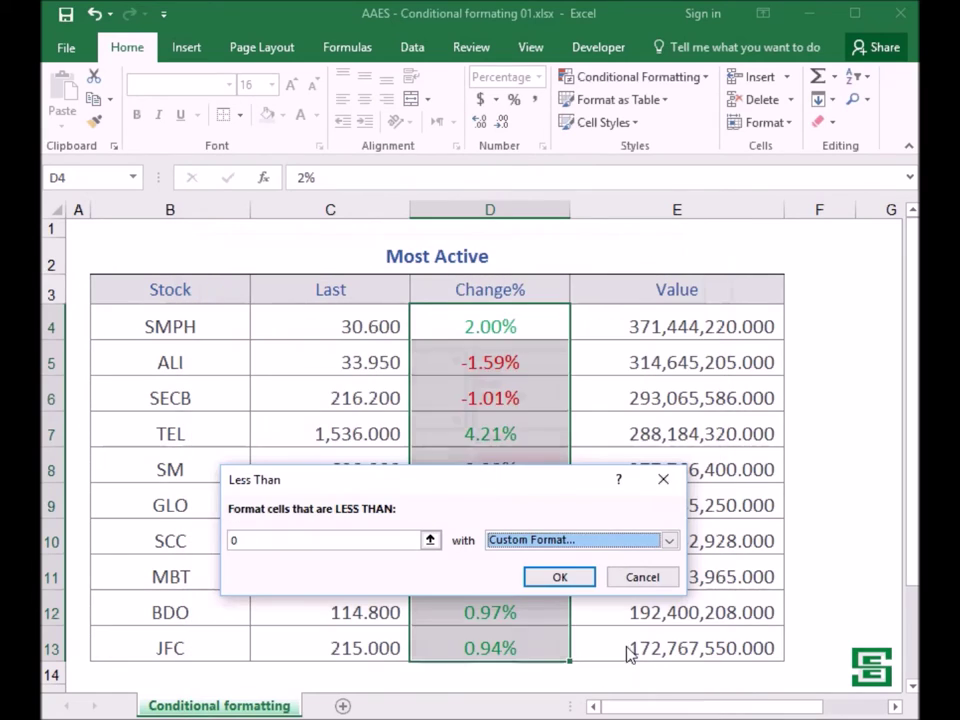
click(561, 578)
Add an Equal To 0 rule with a custom orange font, so 0.00% turns orange.
click(650, 80)
mouse_move(628, 122)
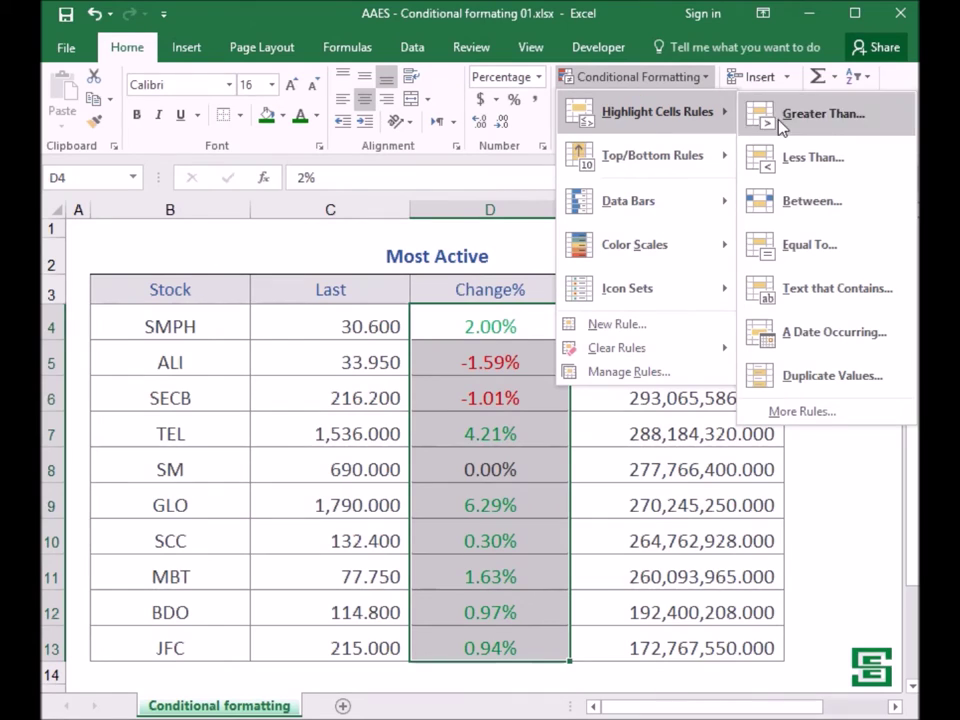
click(810, 245)
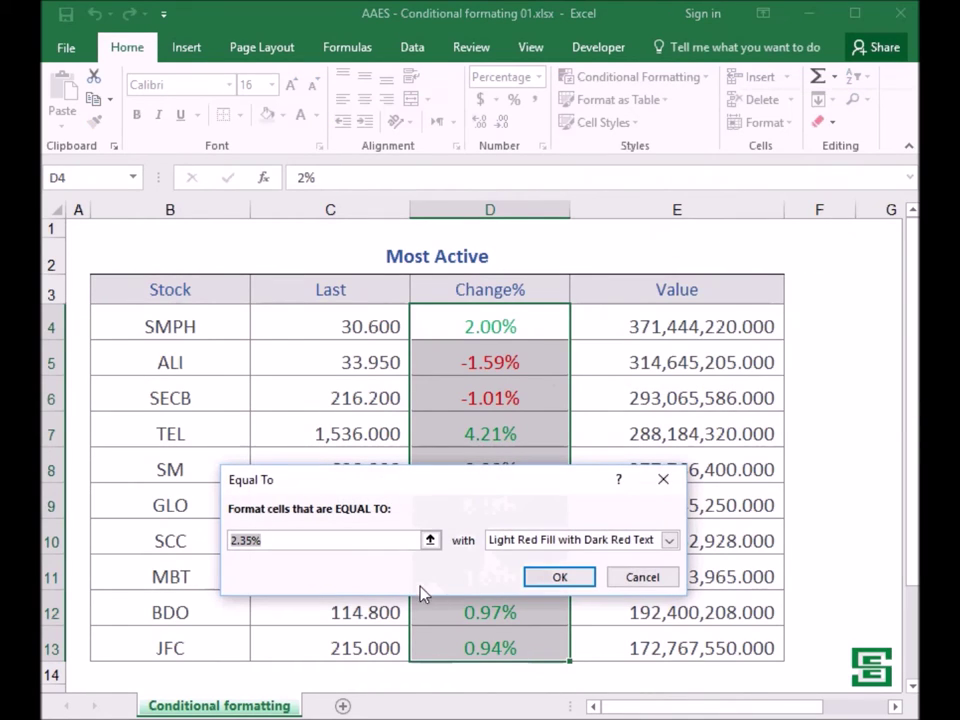
text(0)
click(618, 545)
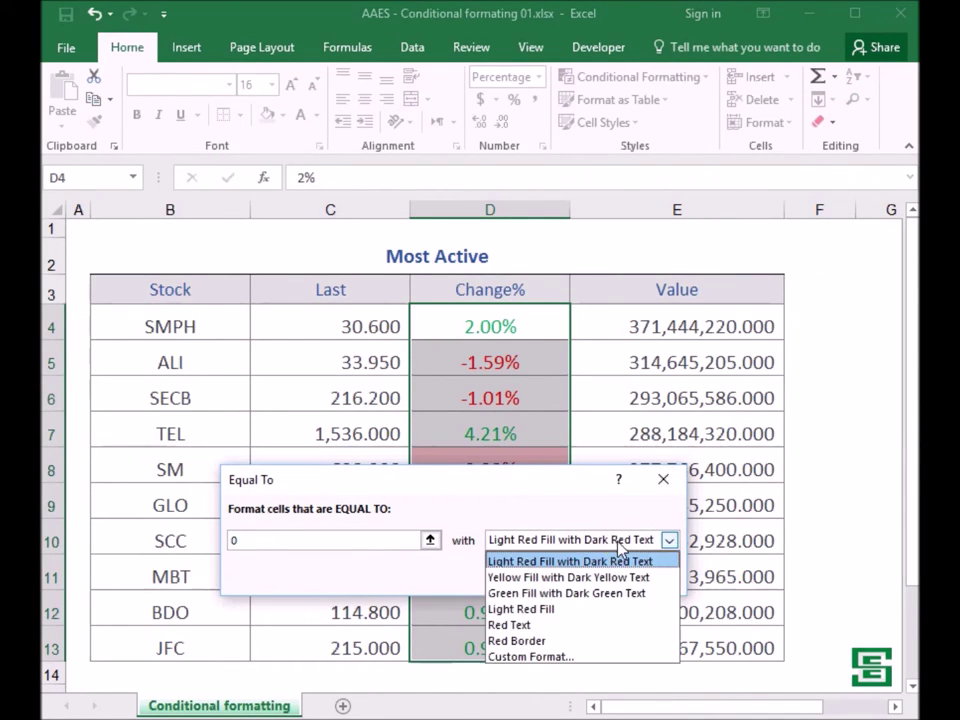
click(552, 657)
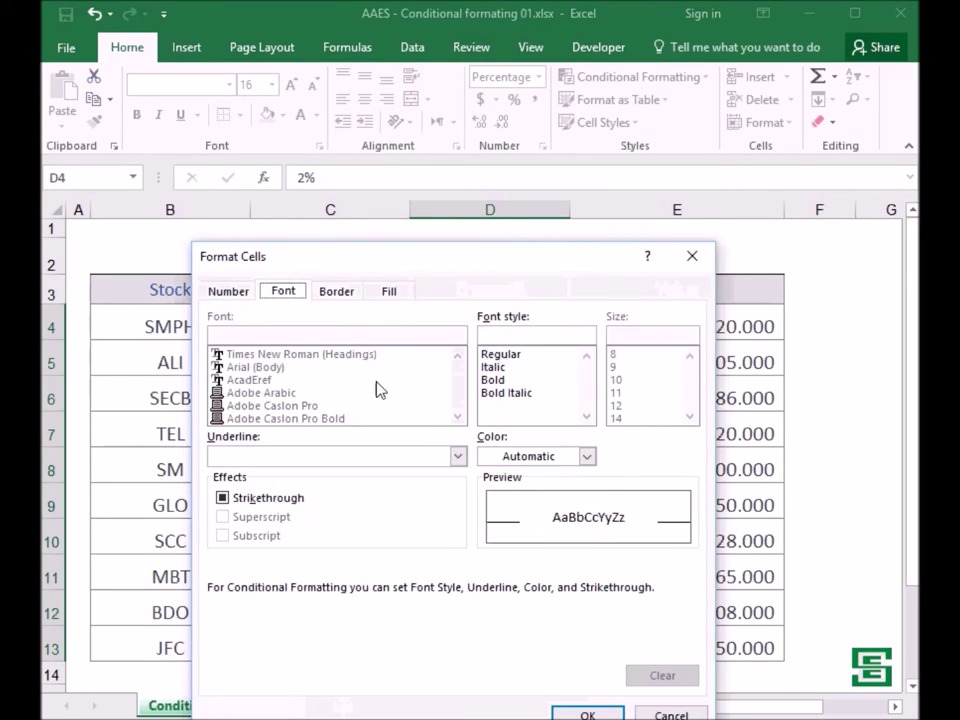
click(517, 460)
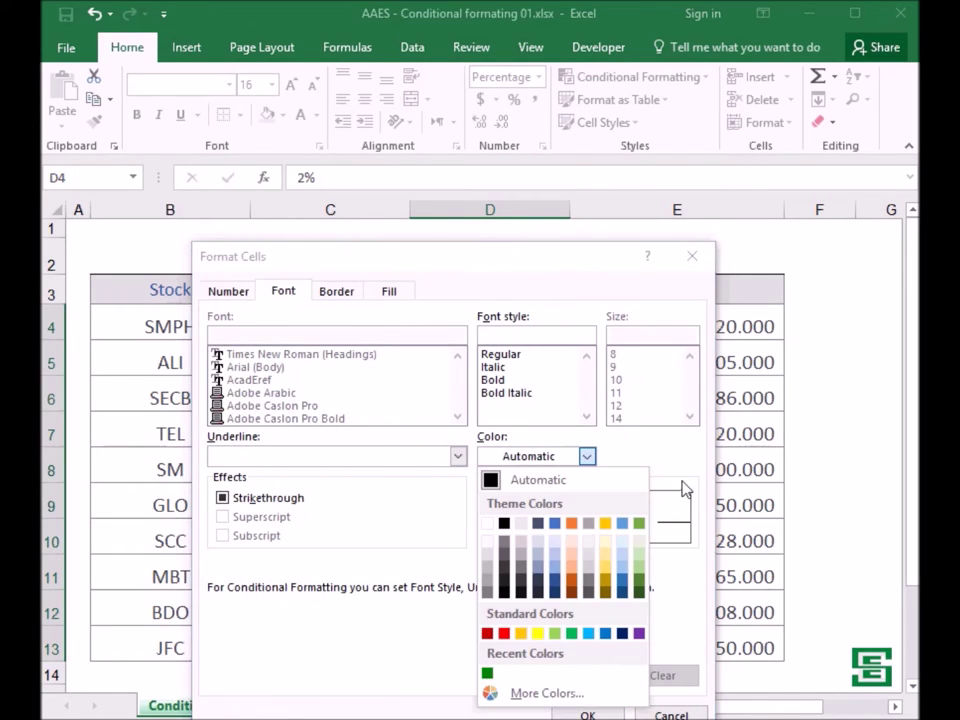
click(572, 523)
click(587, 714)
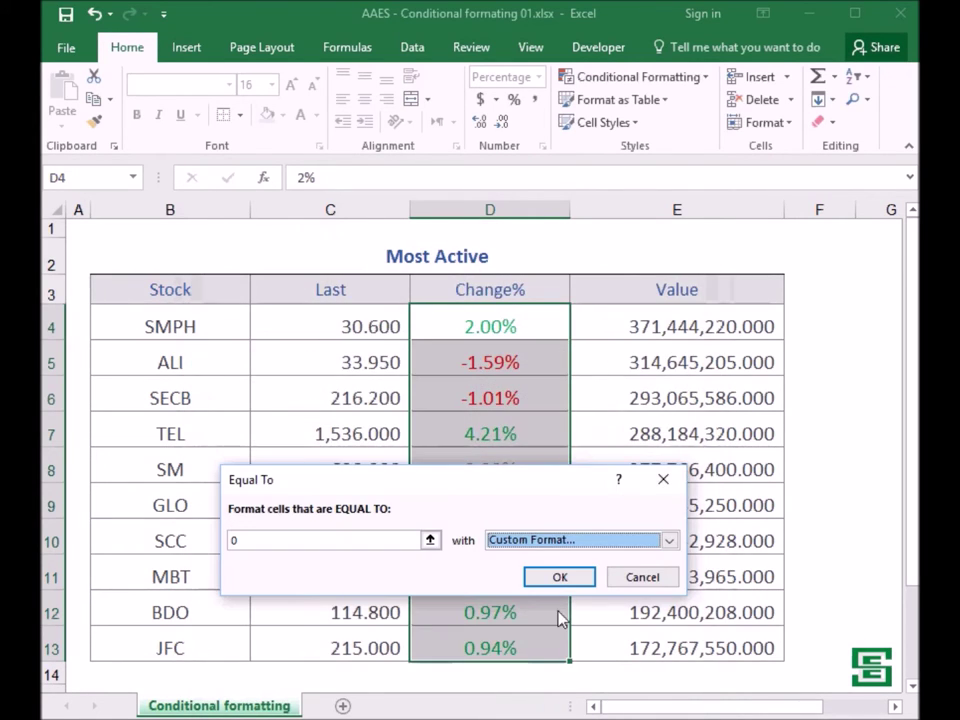
click(565, 573)
click(565, 573)
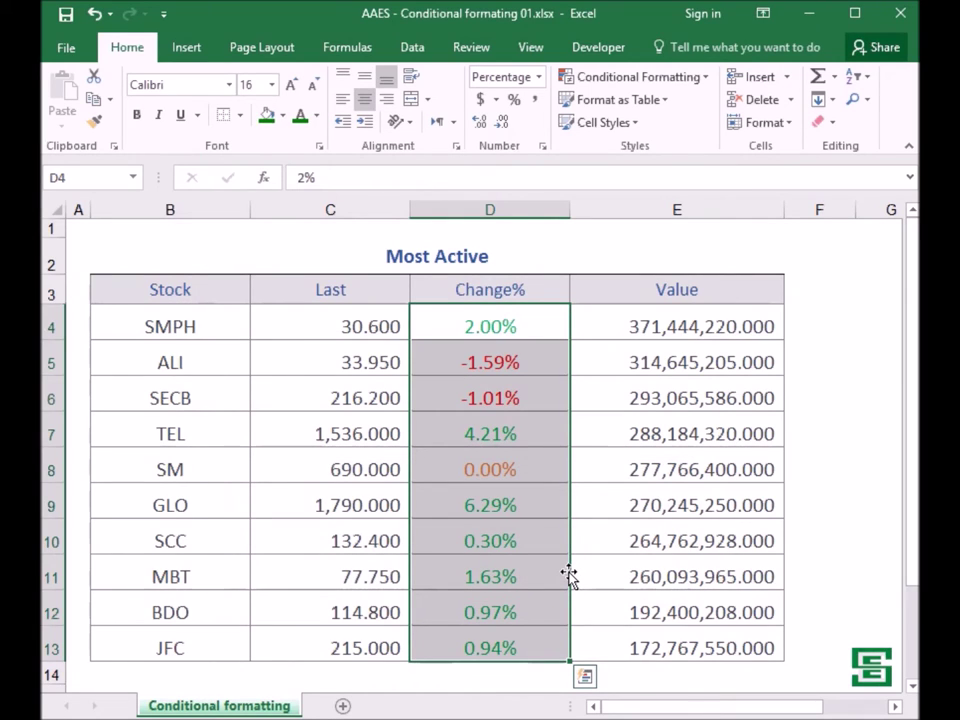
click(529, 329)
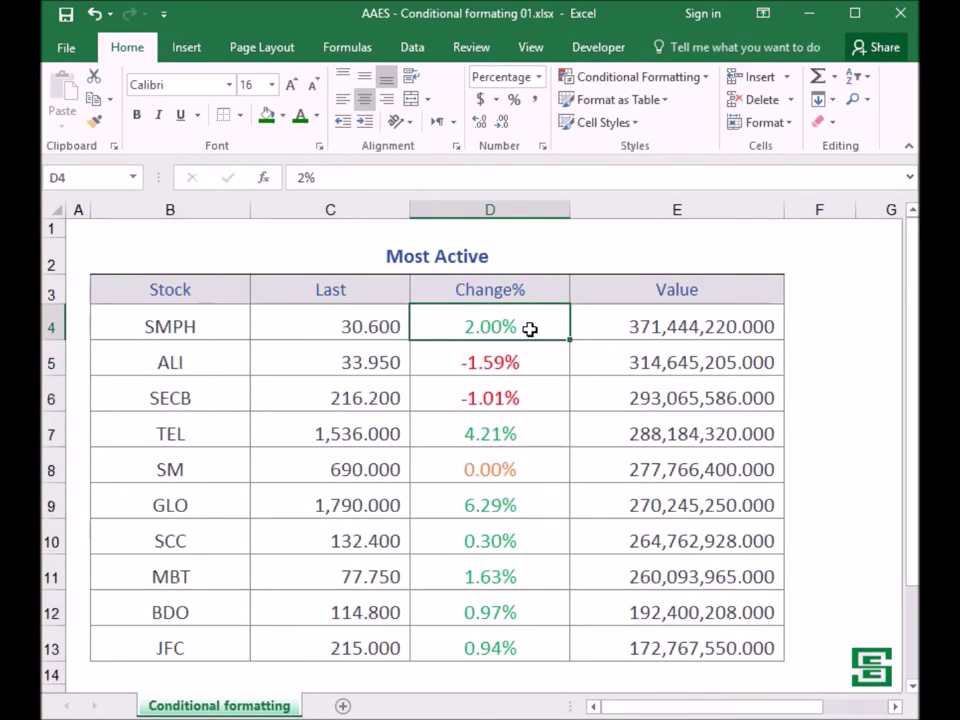
click(876, 362)
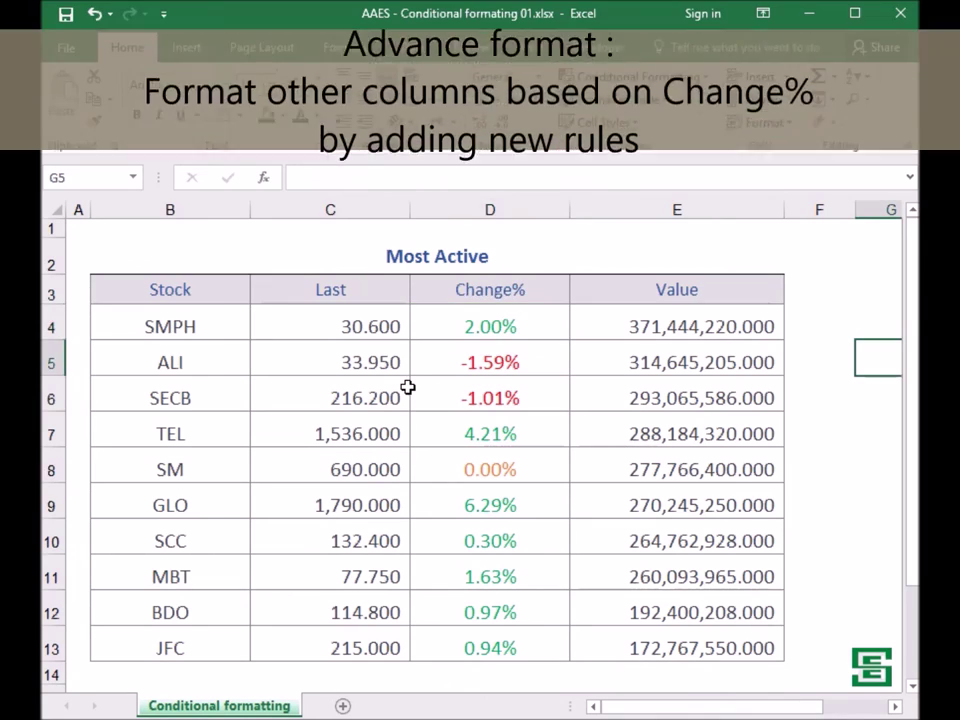
click(356, 296)
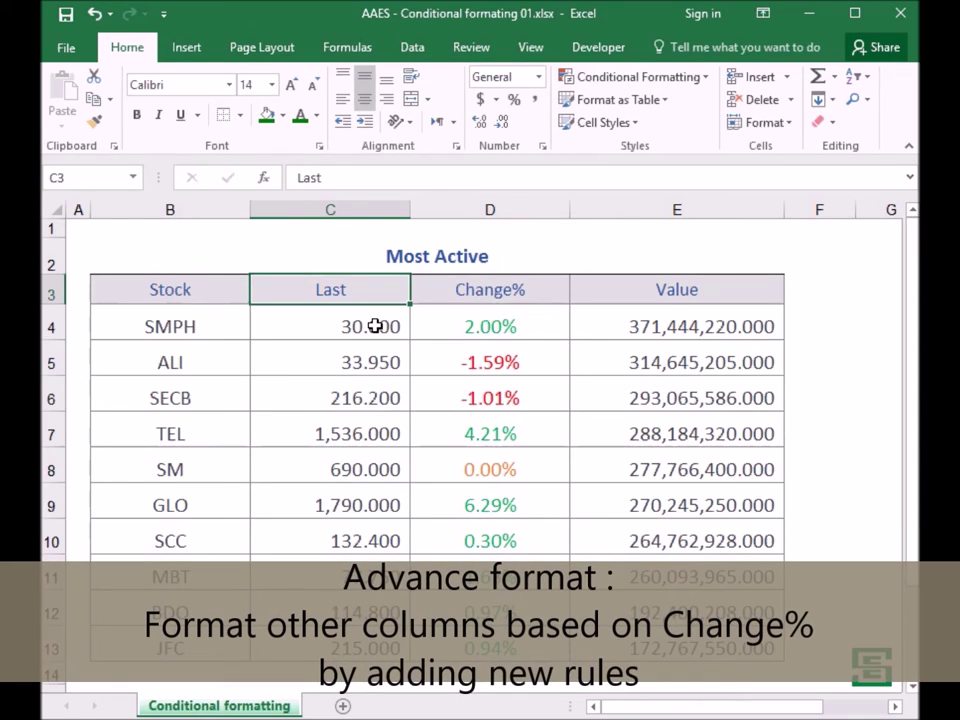
click(376, 326)
click(619, 76)
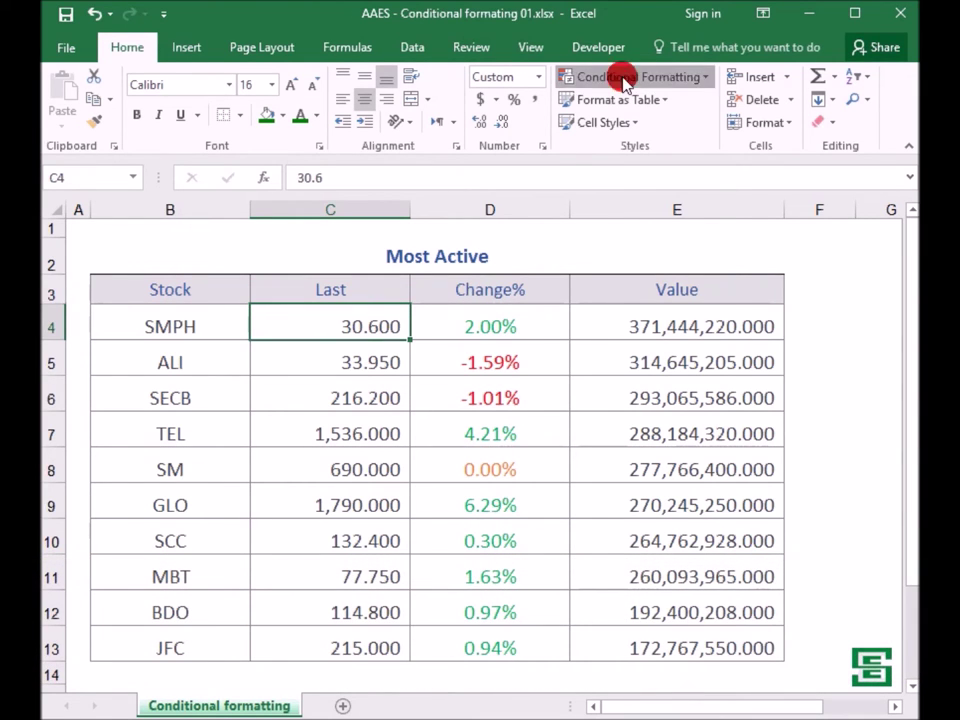
Create a formula-based rule for C4 with the formula =$D4>0.
click(634, 328)
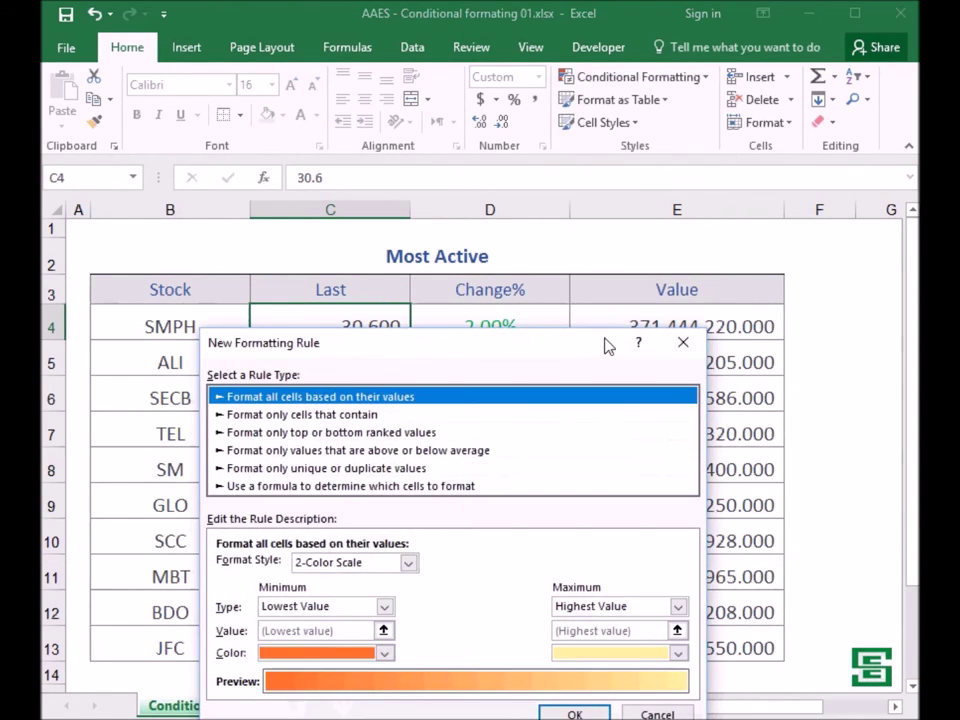
drag(563, 347, 604, 326)
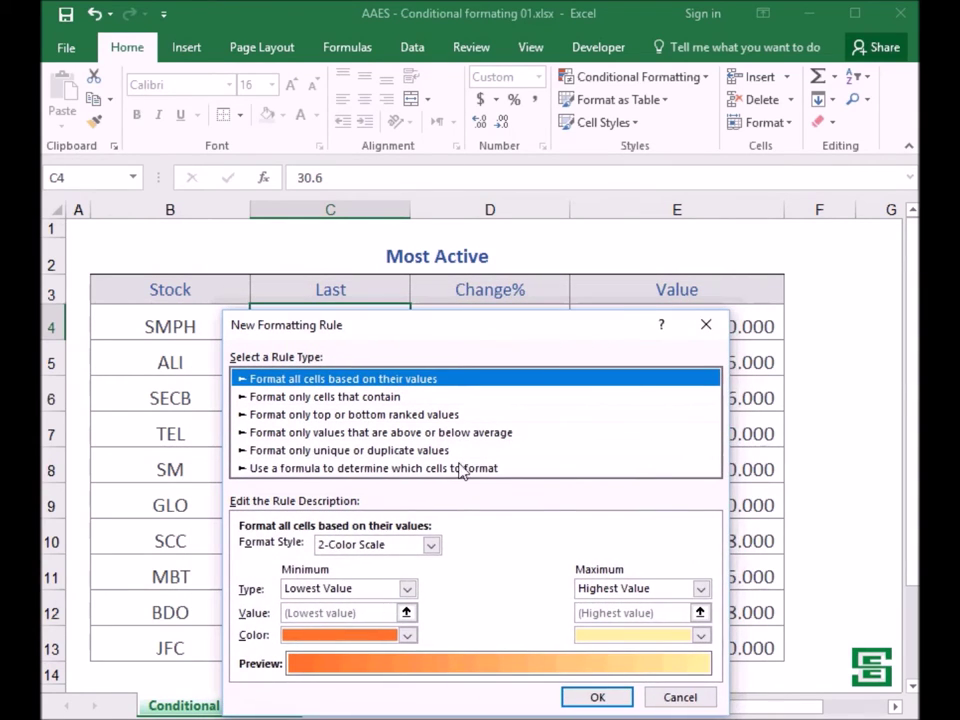
click(459, 464)
drag(462, 330, 478, 372)
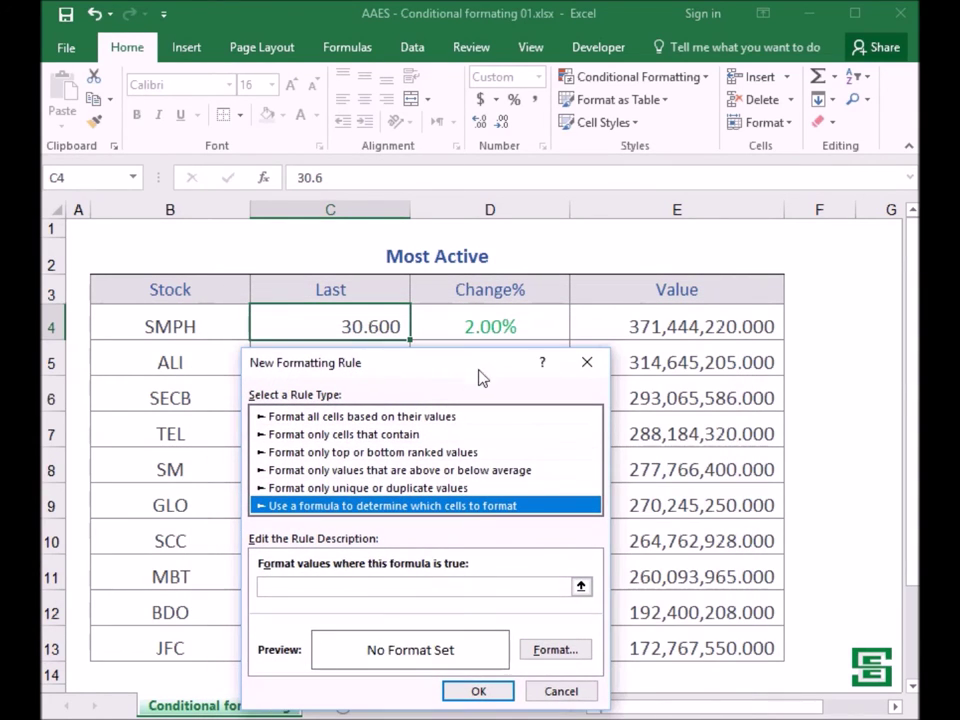
click(389, 587)
text(=)
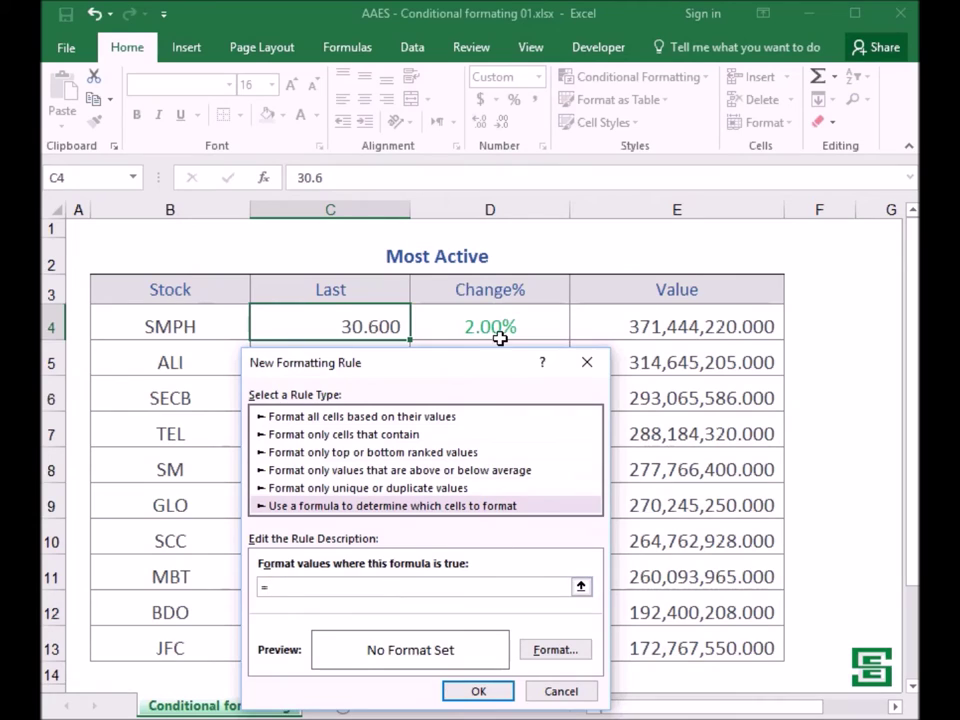
click(495, 329)
text(>0)
click(286, 587)
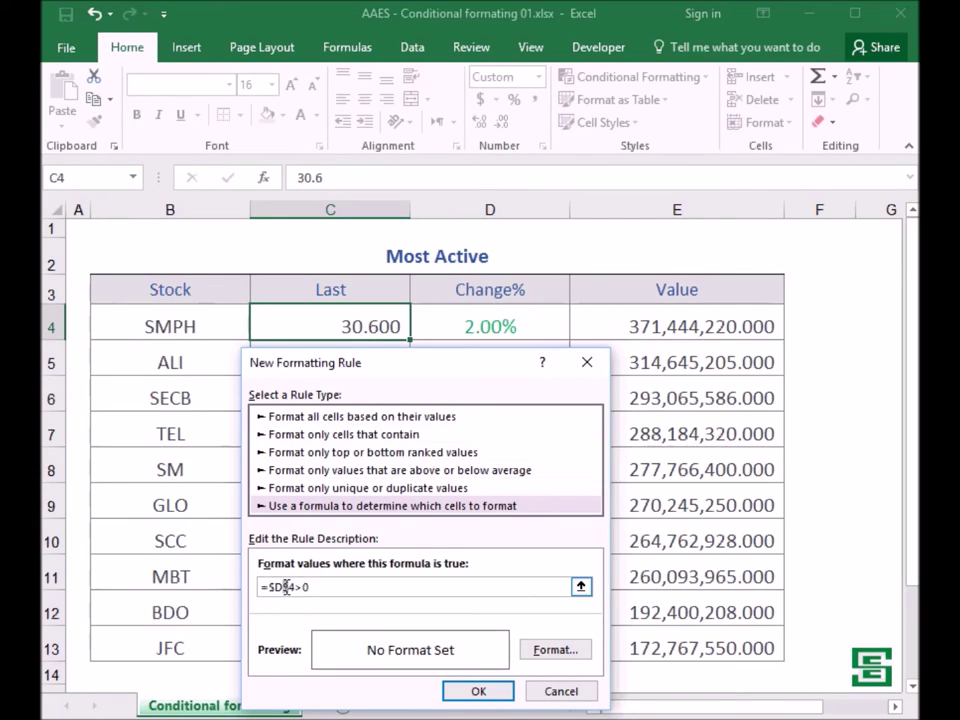
click(275, 590)
key(BackSpace)
Give the =$D4>0 rule a green font and apply it to C4.
click(563, 655)
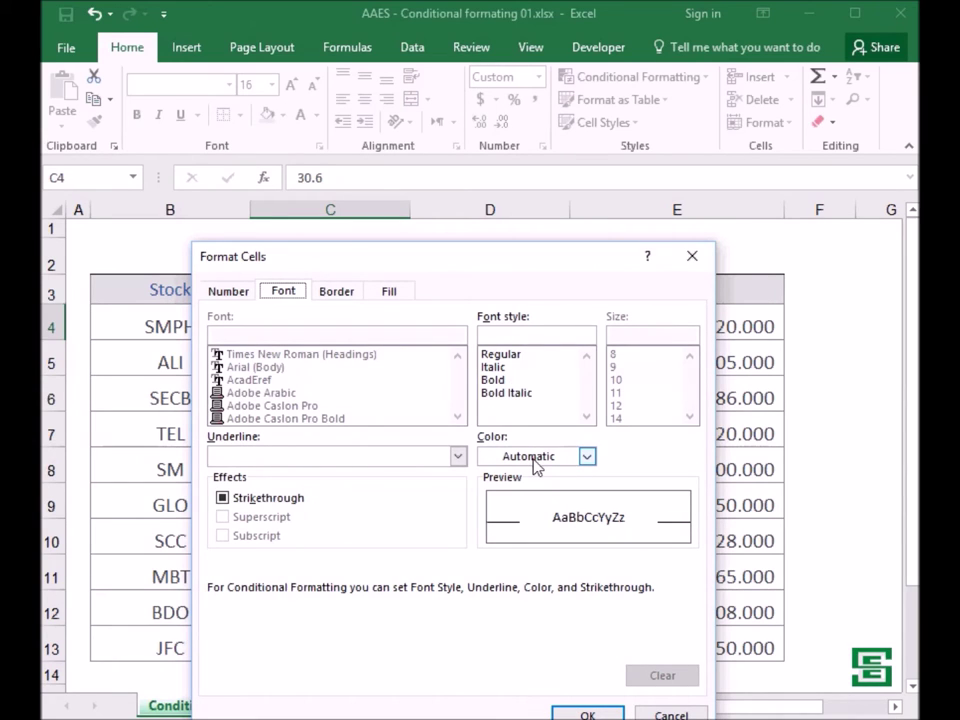
drag(548, 262, 544, 224)
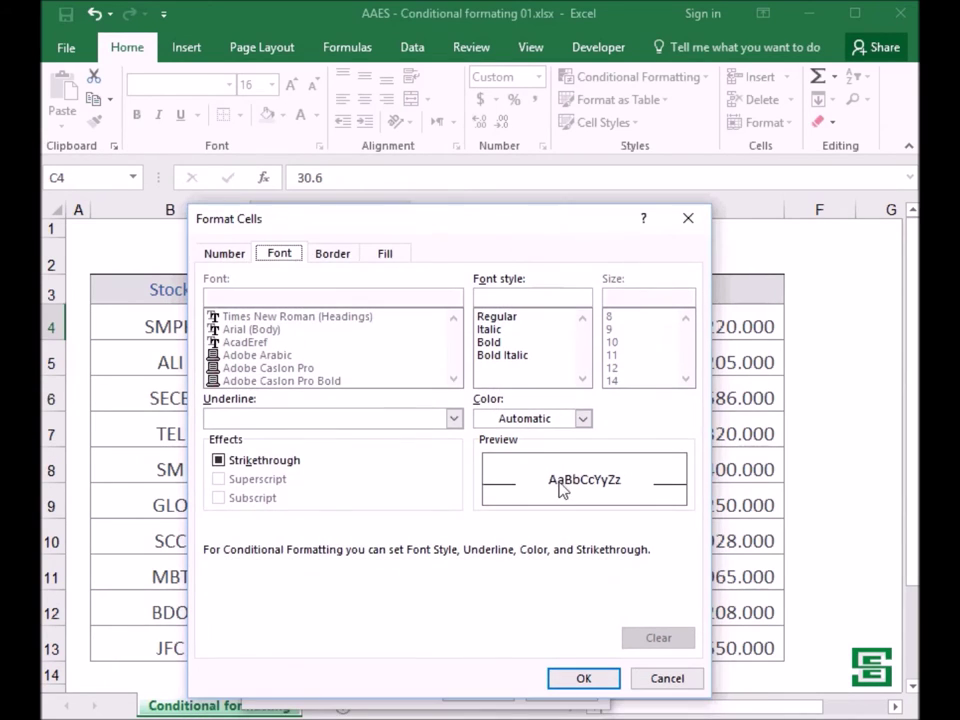
click(533, 424)
click(563, 596)
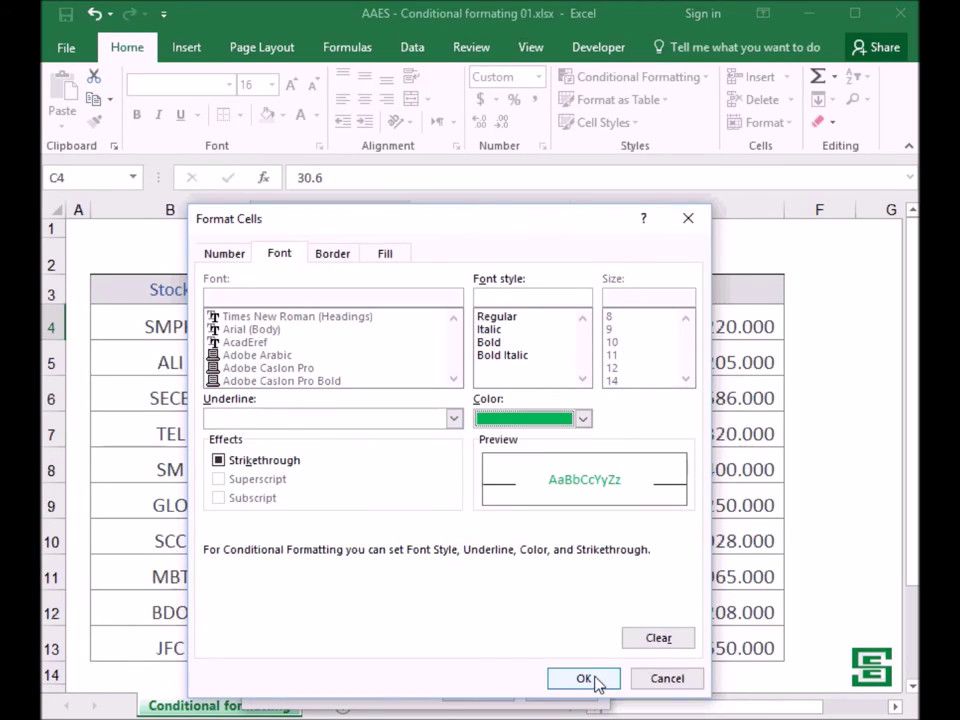
click(590, 679)
click(506, 690)
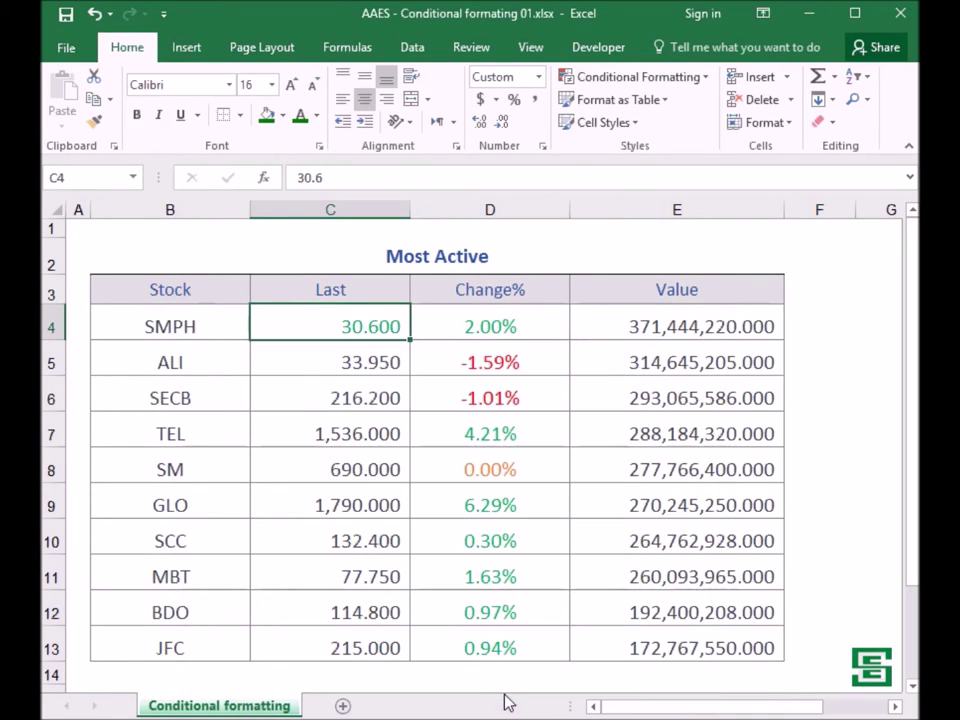
Create a second formula-based rule for C4 with the formula =D4<0.
click(633, 77)
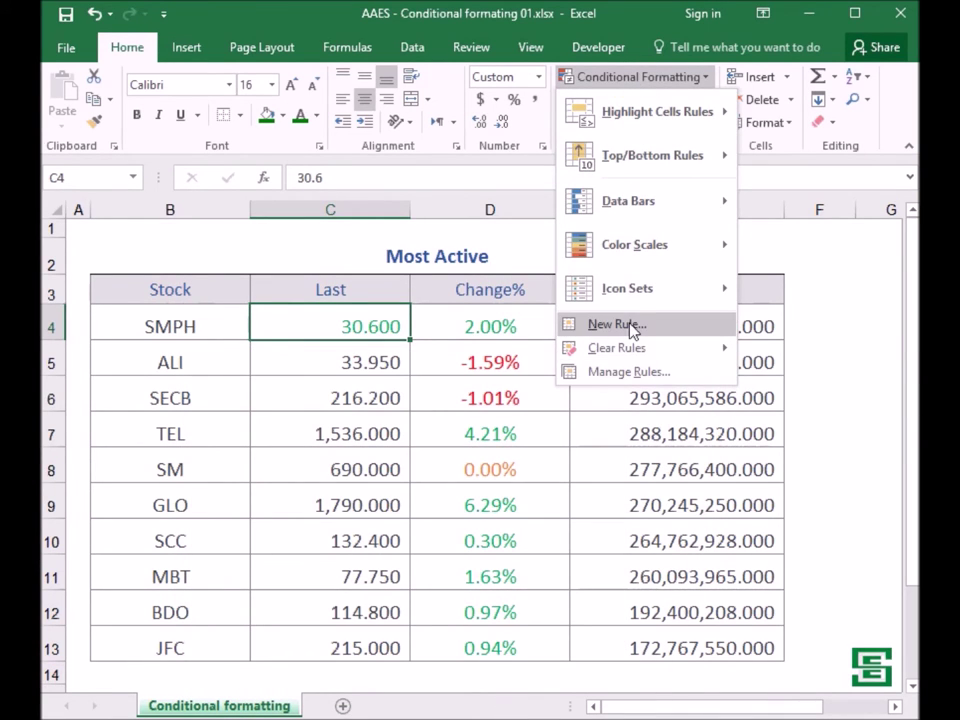
click(615, 324)
click(408, 485)
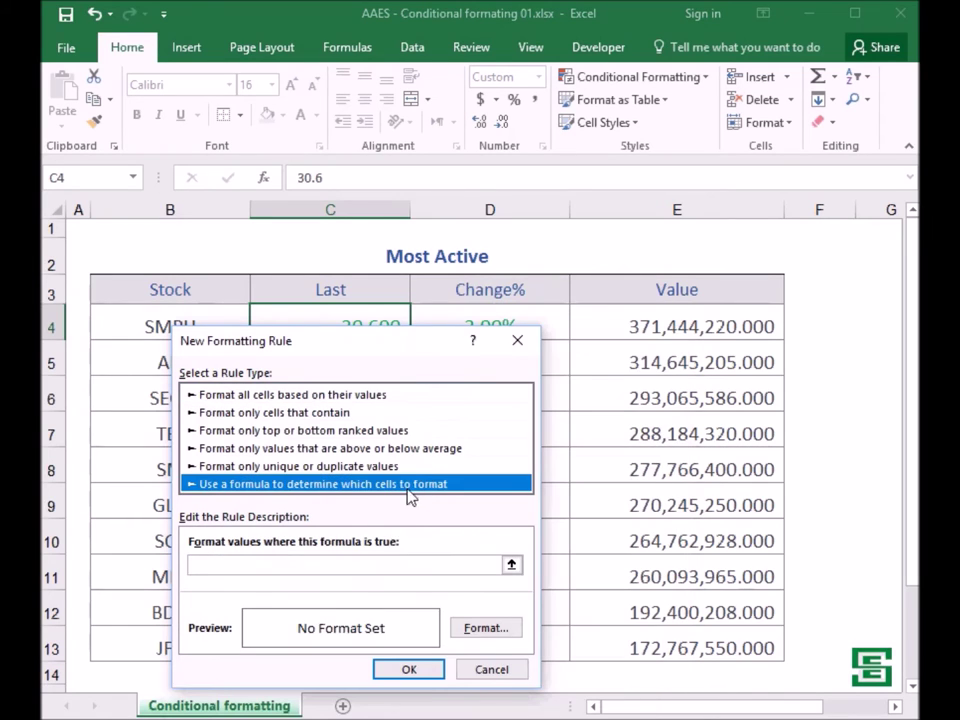
drag(405, 341, 469, 358)
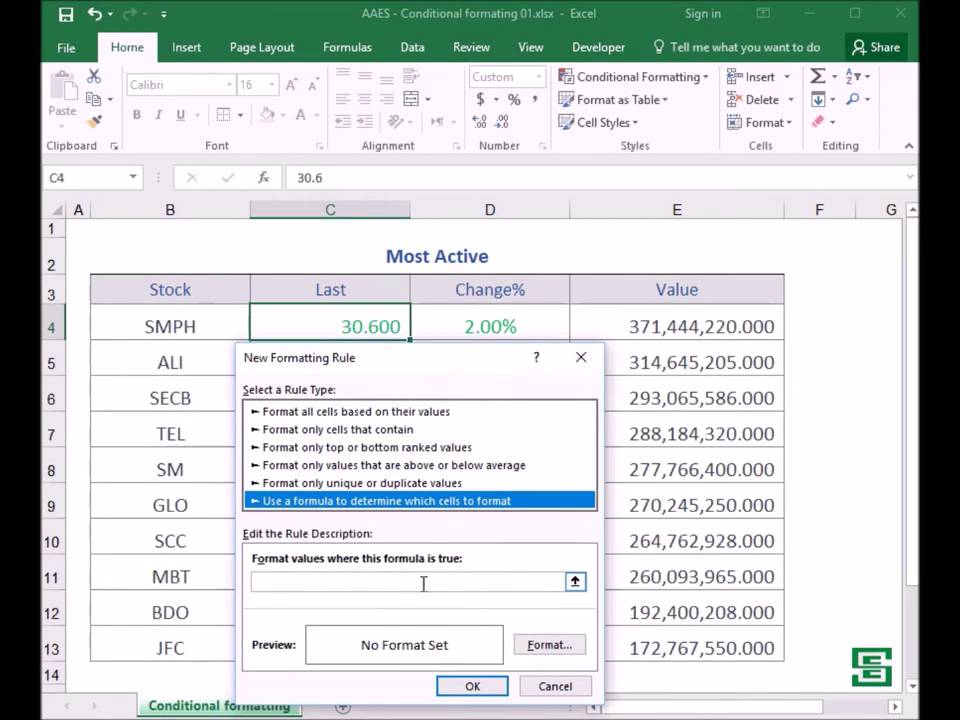
click(404, 584)
click(481, 327)
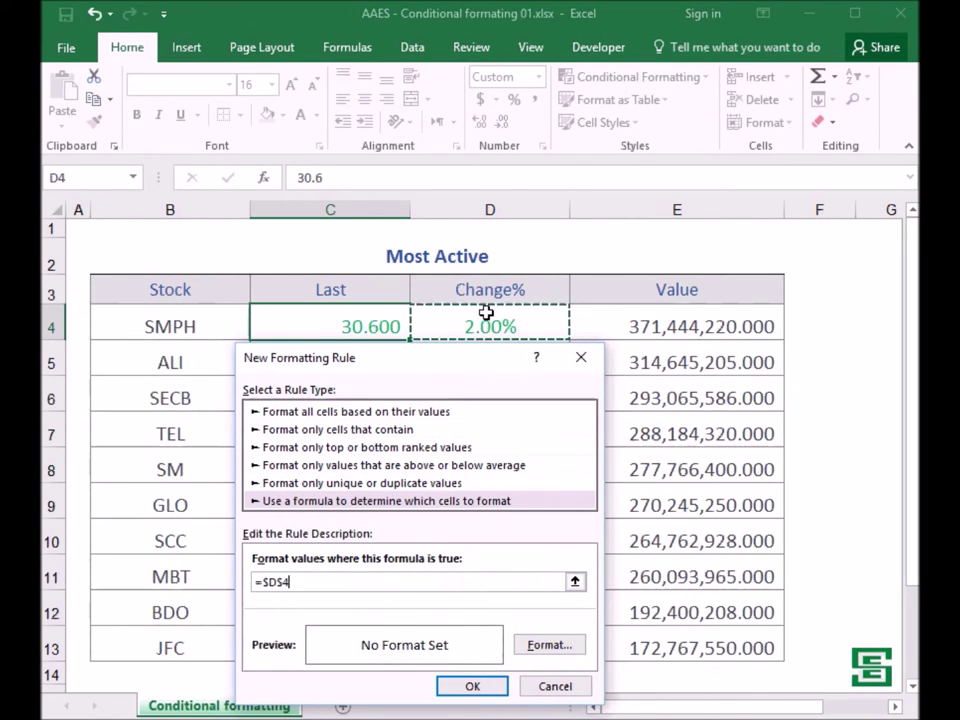
text(<0)
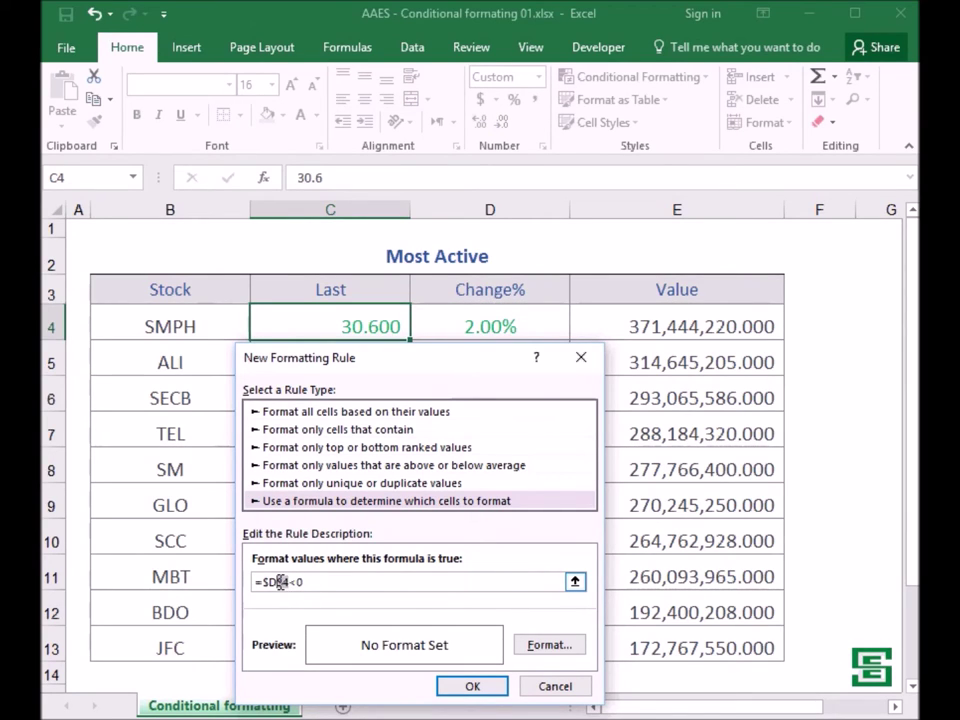
click(281, 581)
click(282, 582)
click(265, 580)
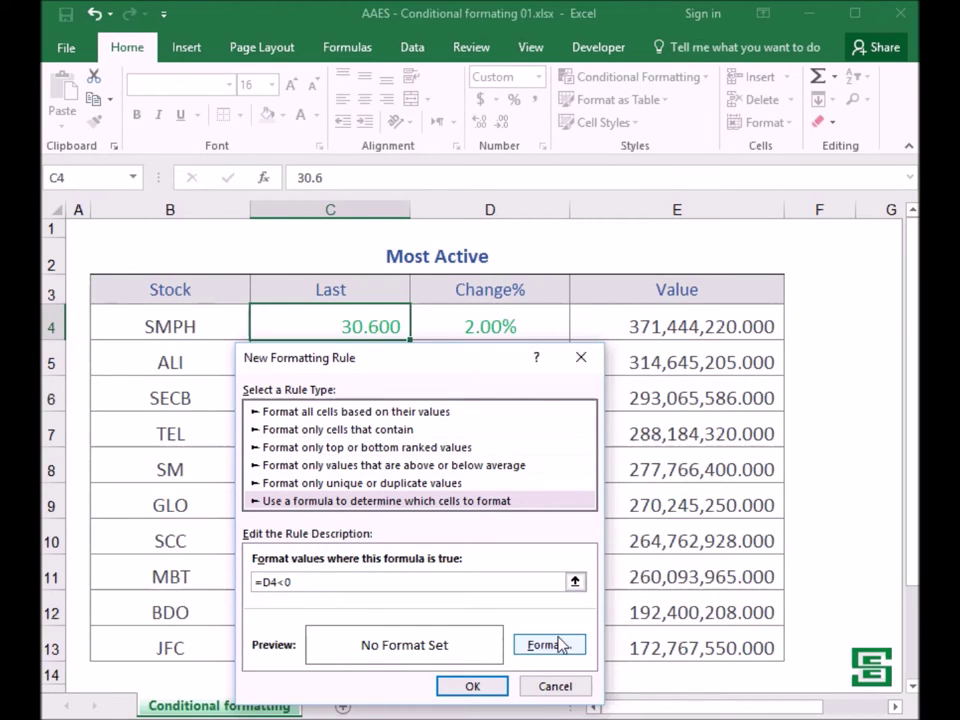
Give the =D4<0 rule a red font and apply it to C4.
click(552, 645)
drag(494, 232, 494, 229)
click(508, 431)
click(482, 603)
click(595, 688)
key(Return)
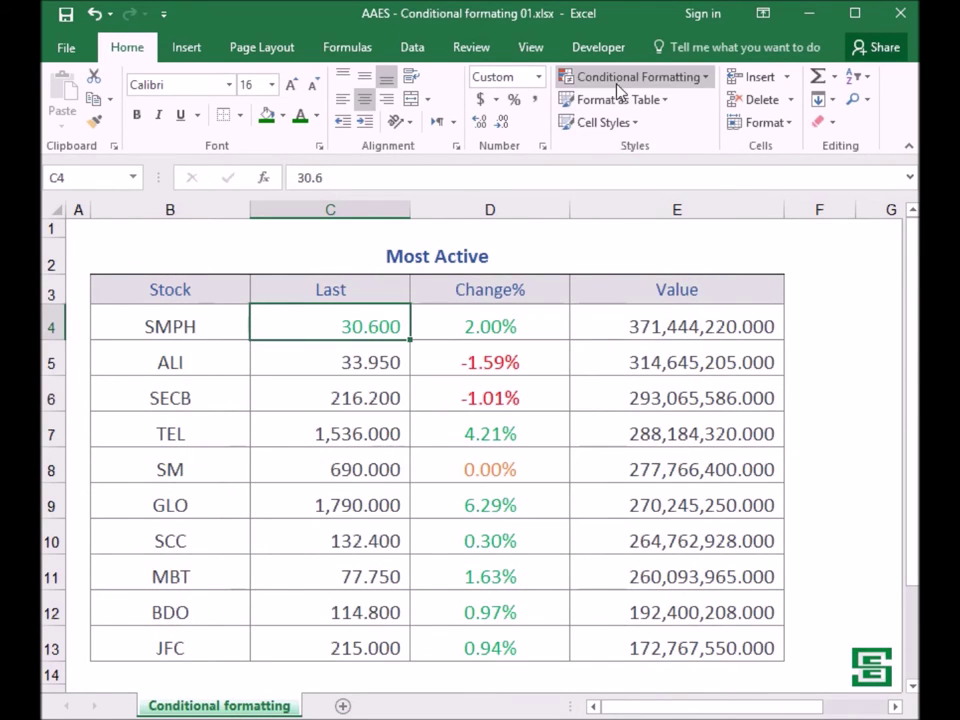
Create a third formula-based rule for C4 with the formula =D4=0.
click(620, 78)
click(575, 323)
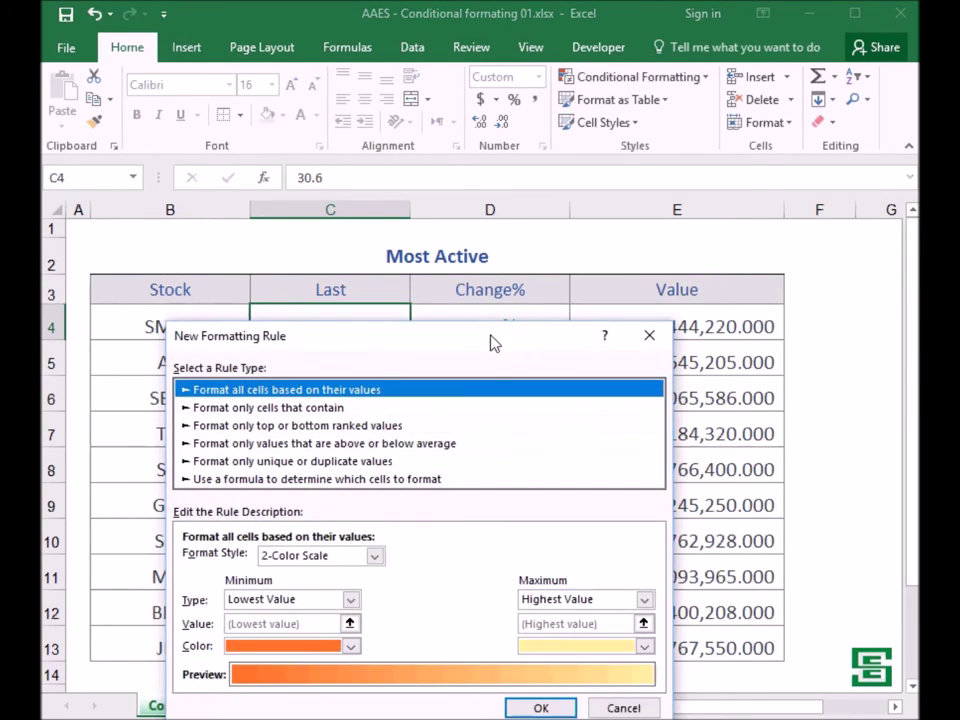
drag(489, 343, 495, 316)
click(416, 453)
click(287, 533)
drag(362, 313, 406, 373)
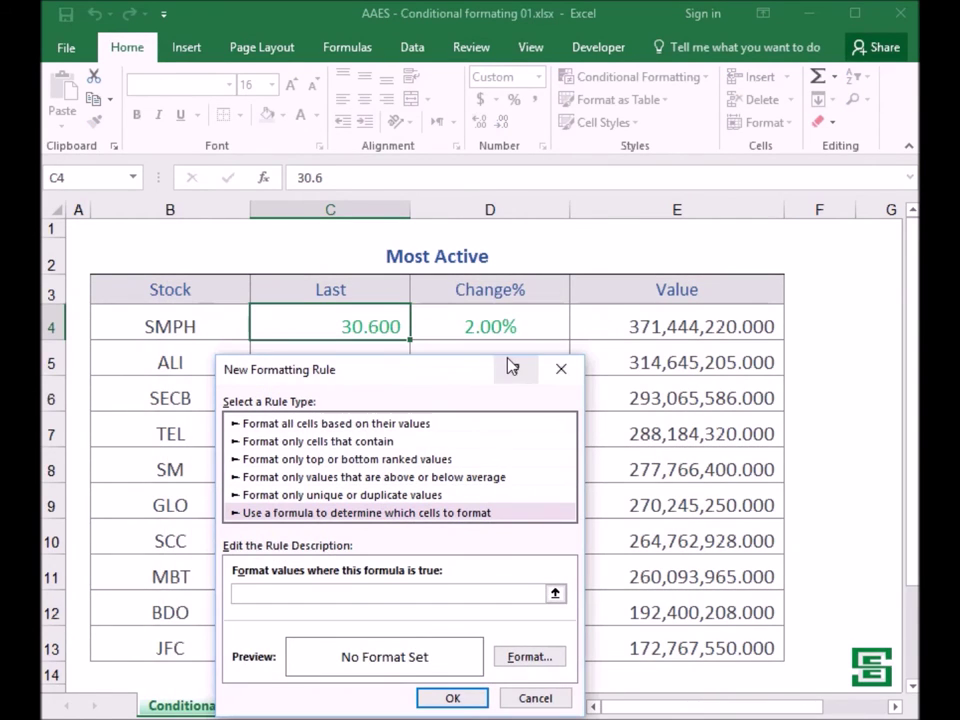
text(=)
click(494, 324)
text(=0)
click(258, 594)
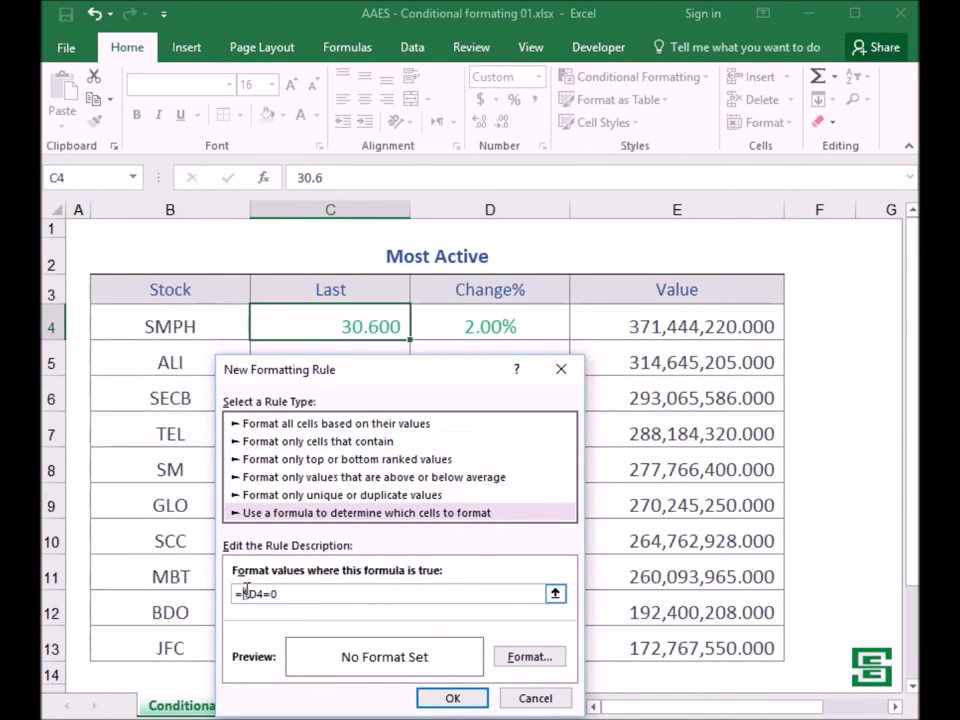
key(BackSpace)
Give the =D4=0 rule an orange font and apply it to C4.
click(540, 661)
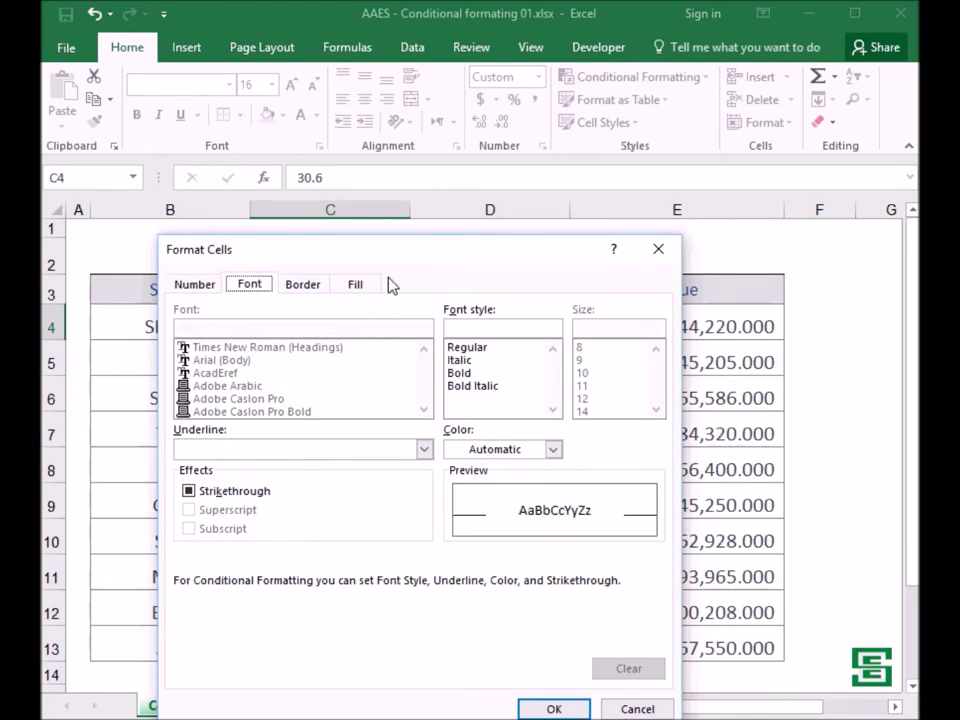
click(500, 427)
click(531, 500)
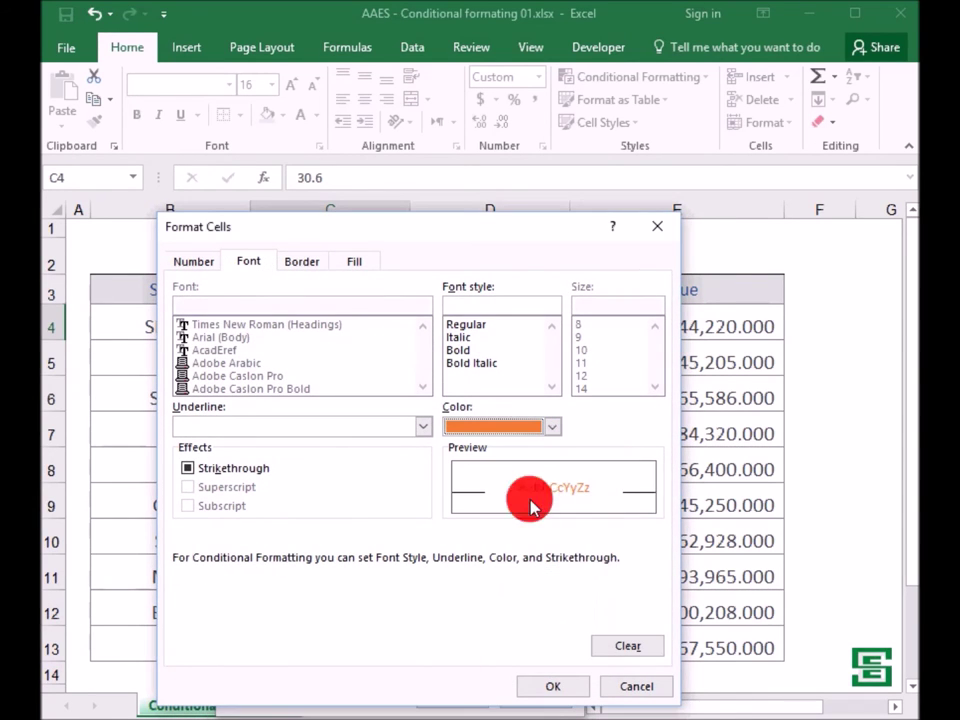
click(553, 688)
click(454, 697)
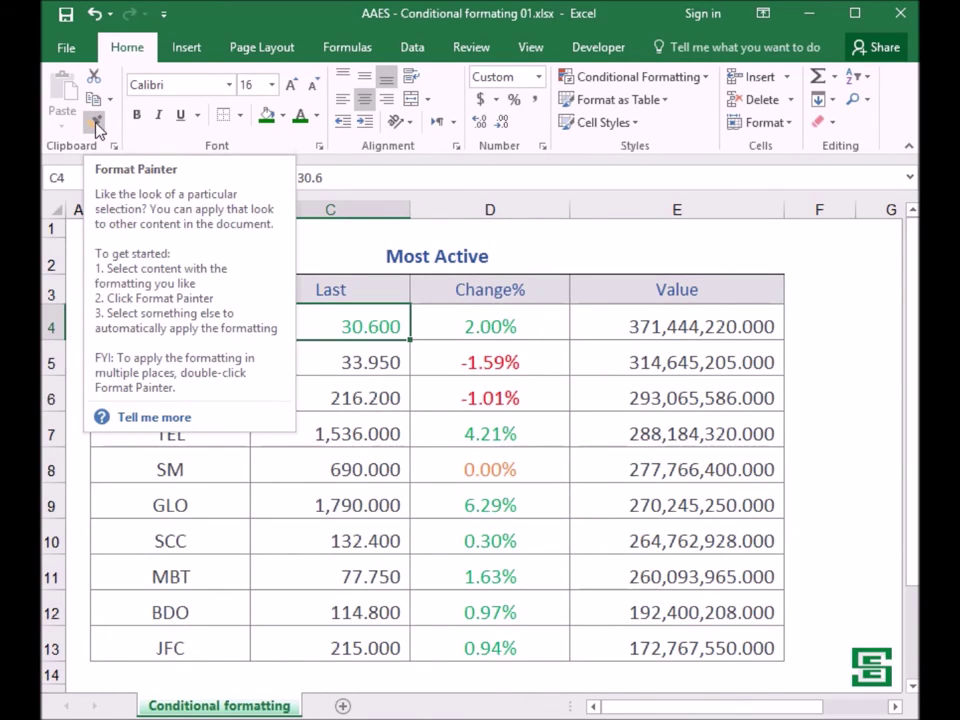
Format-paint C4's colour rules down C5:C13 and onto the Value cell E4.
click(96, 125)
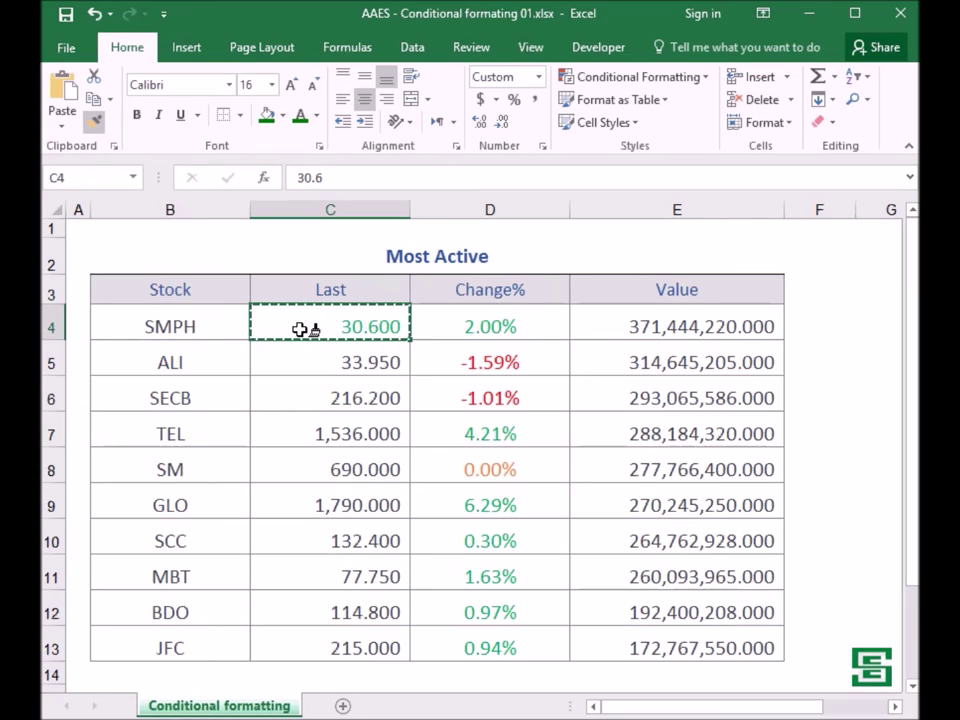
drag(288, 326, 278, 638)
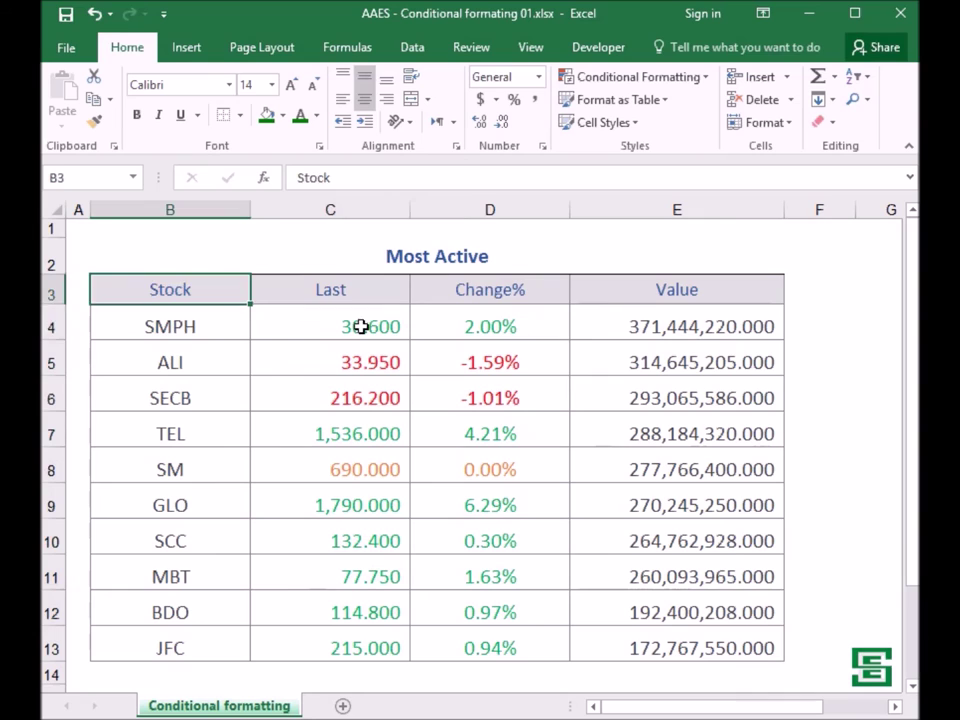
click(360, 326)
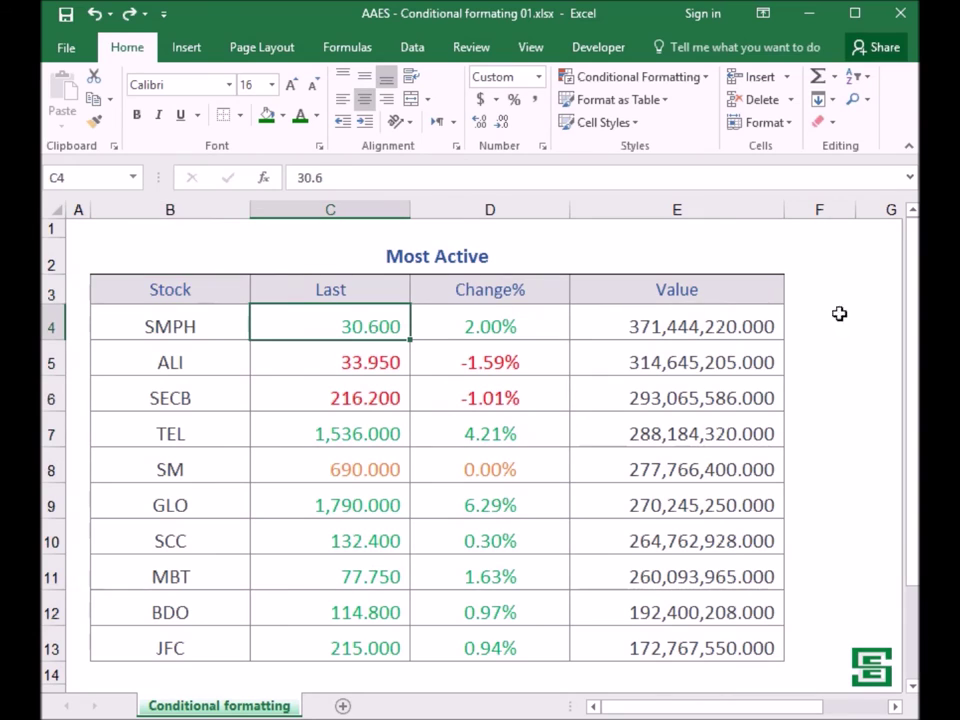
click(660, 297)
click(360, 320)
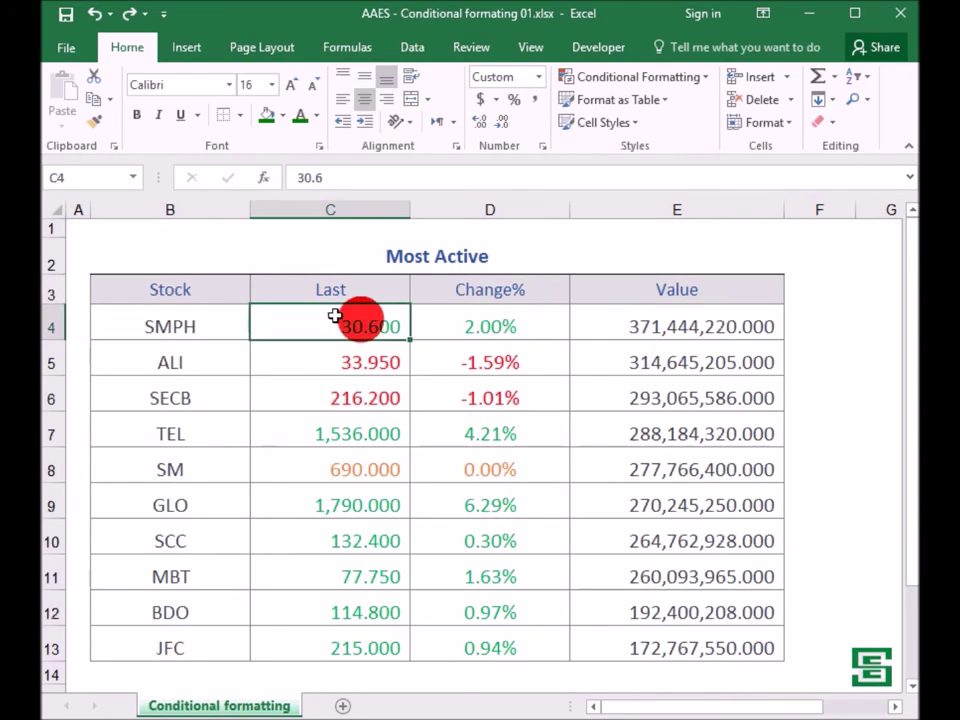
click(95, 122)
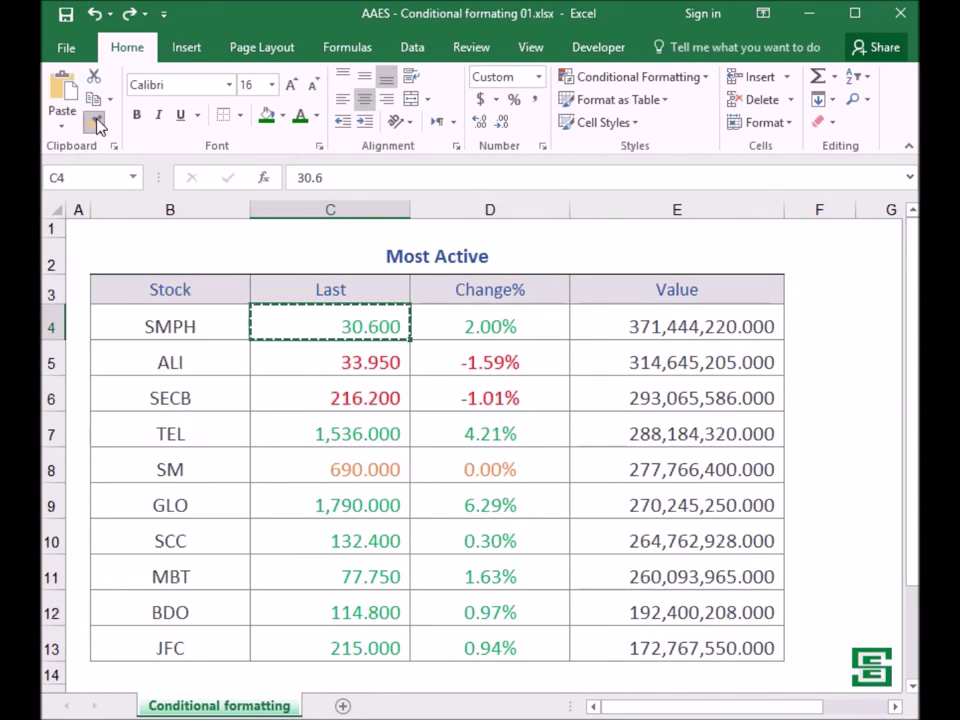
click(607, 324)
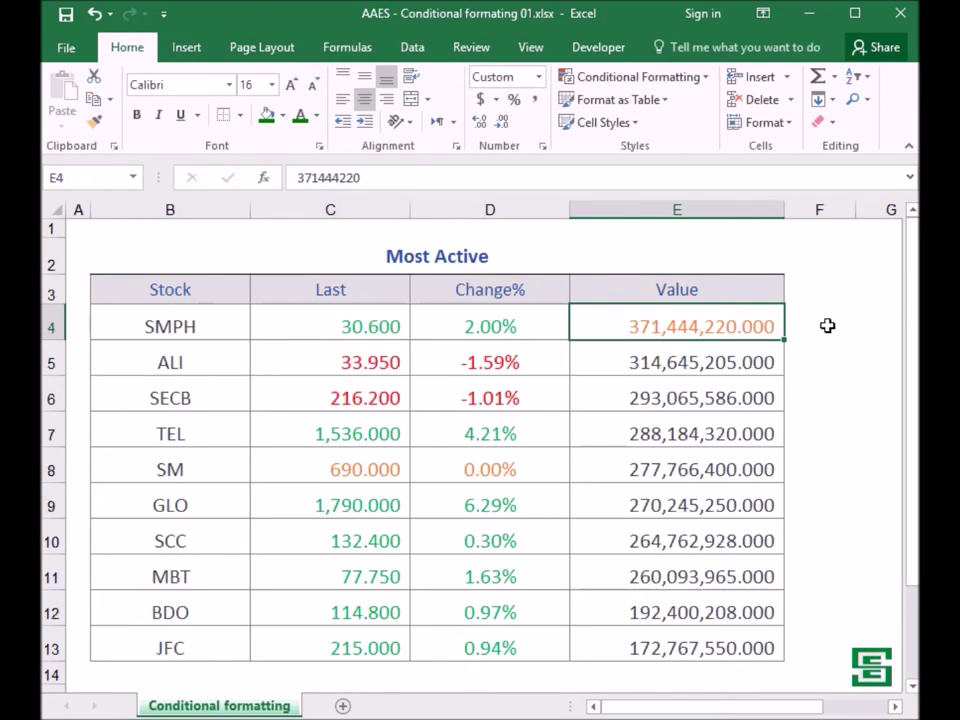
click(605, 80)
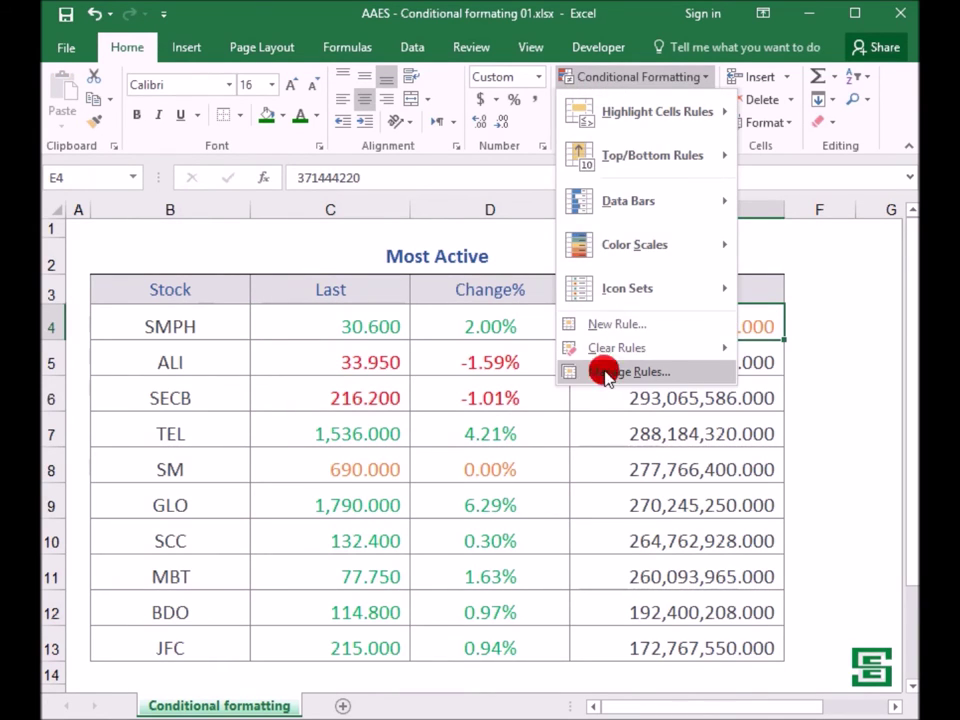
In Manage Rules, switch E4's =0, <0 and >0 formulas from F4 to D4 and apply.
click(606, 374)
drag(604, 400, 559, 406)
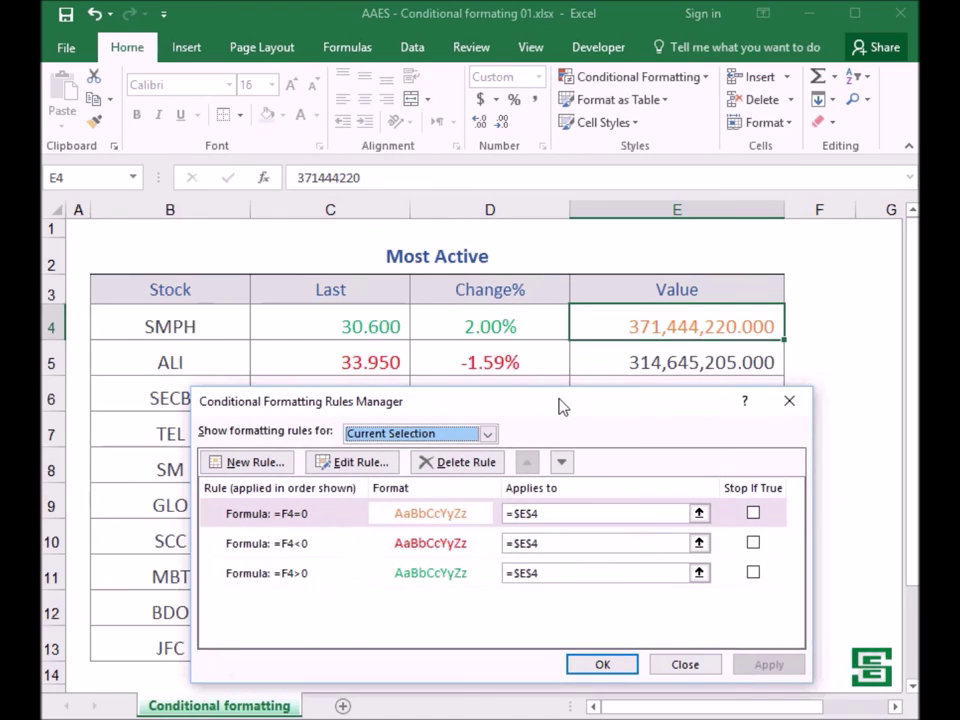
click(282, 520)
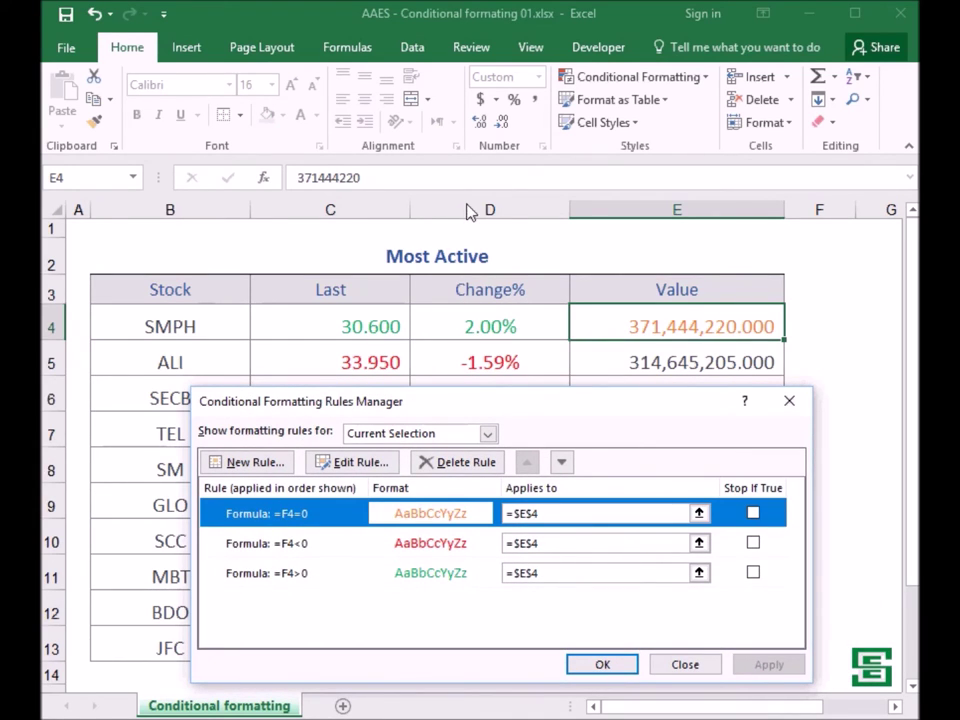
double_click(288, 520)
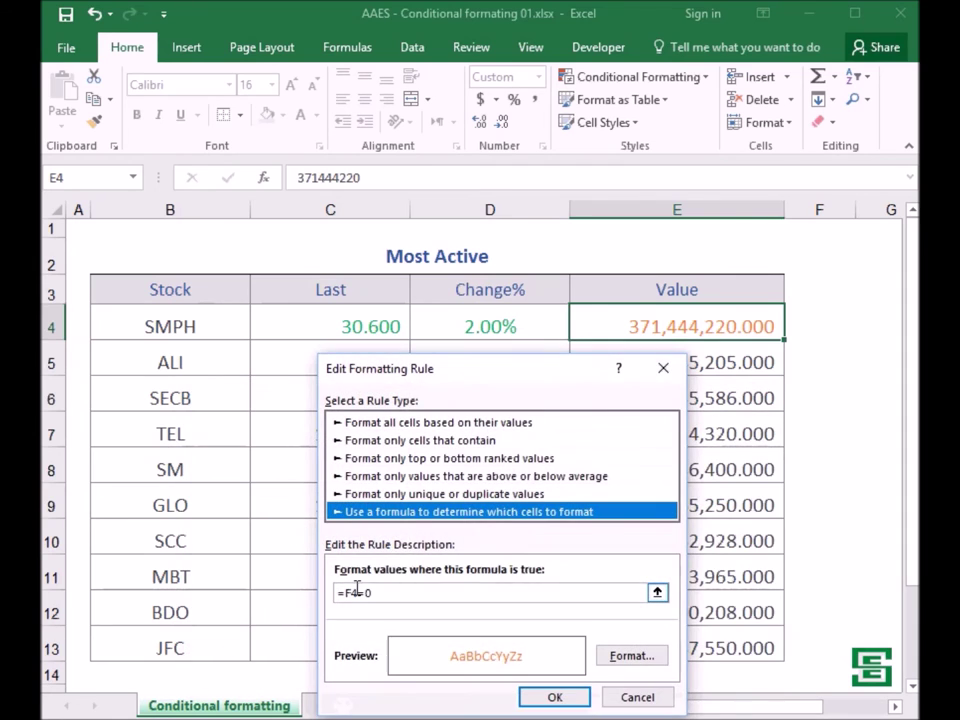
double_click(352, 592)
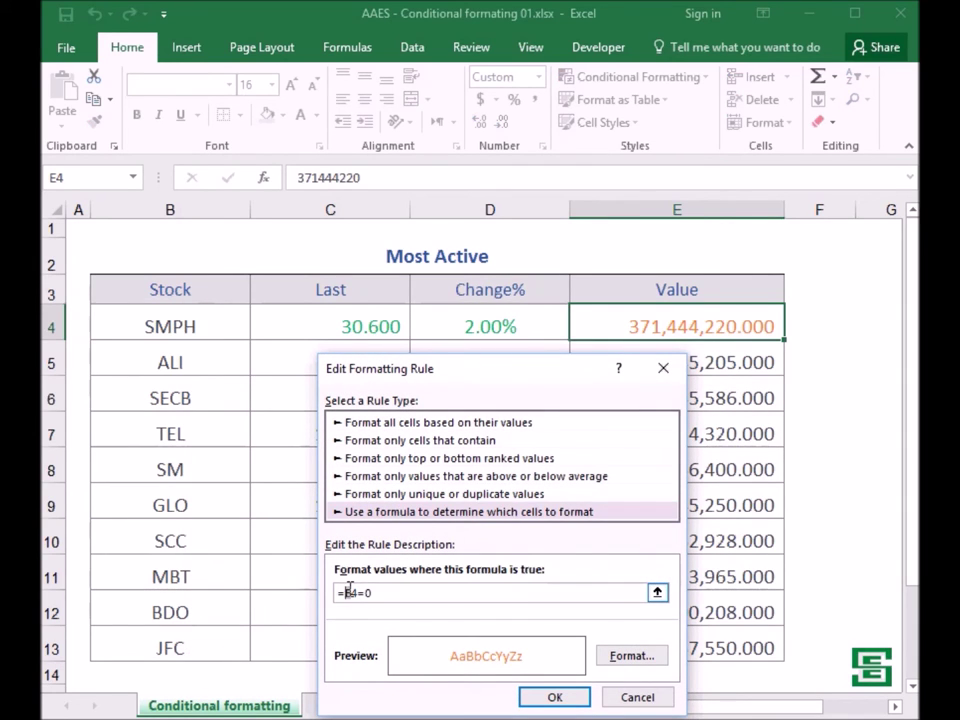
text(D)
click(556, 698)
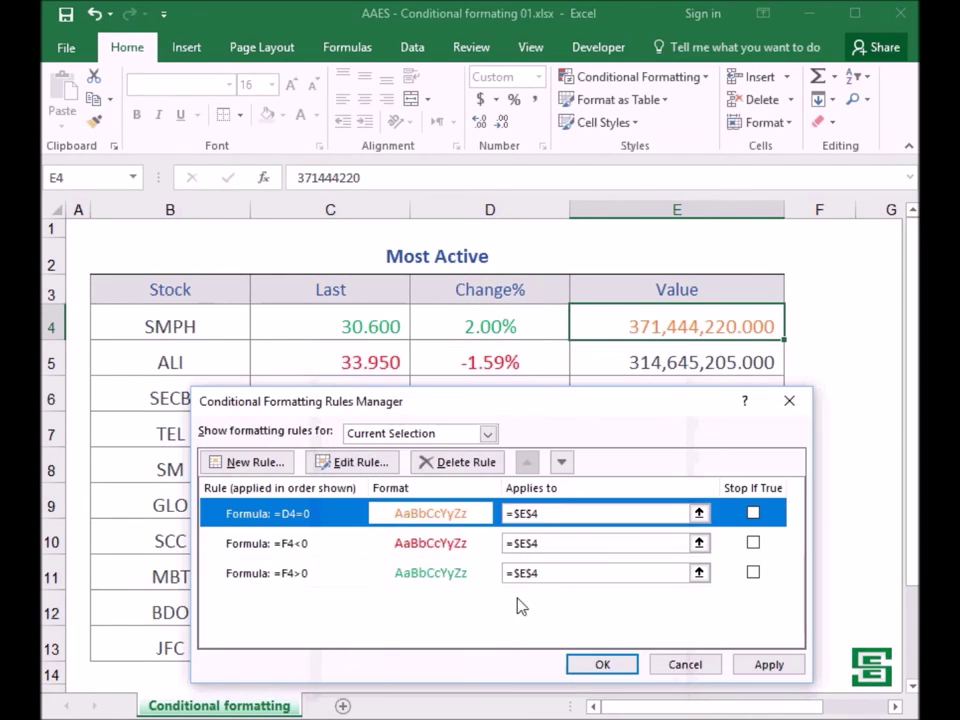
double_click(283, 553)
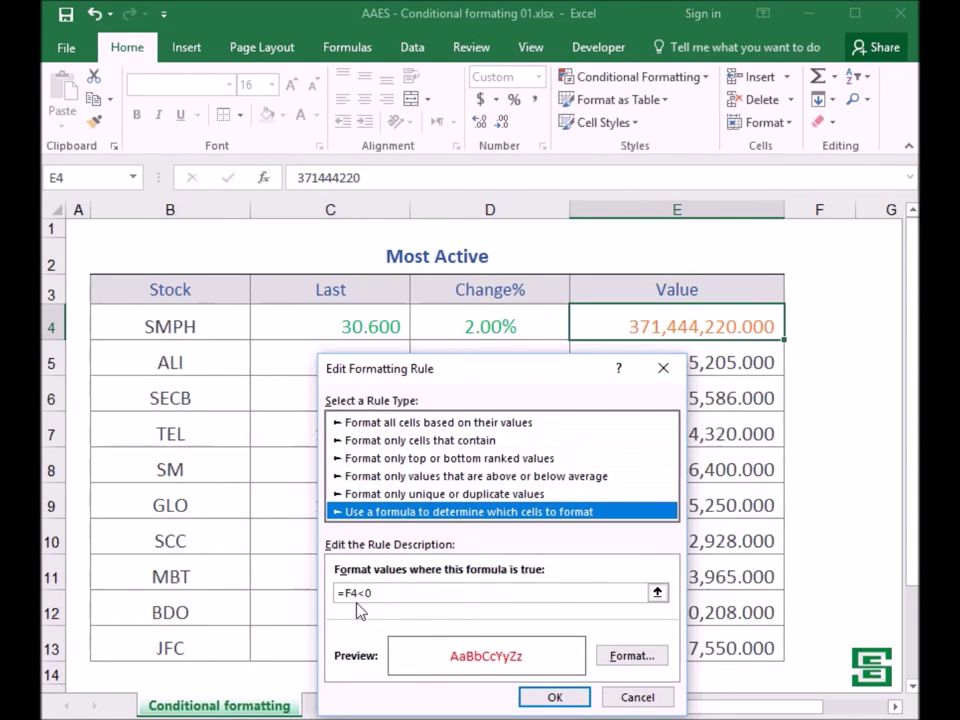
click(554, 697)
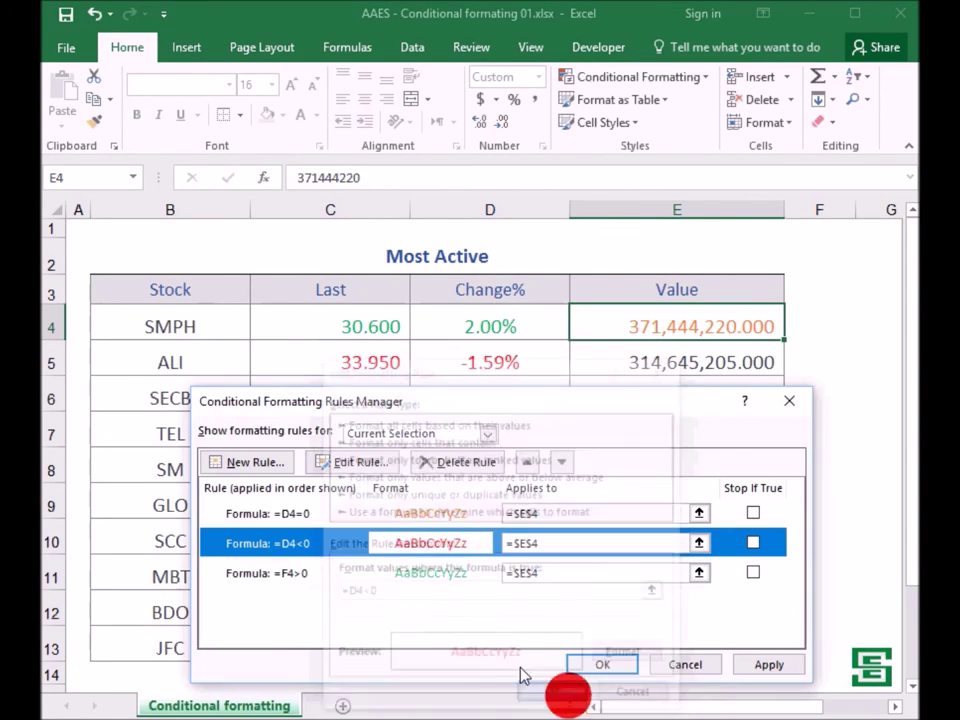
double_click(285, 575)
double_click(352, 593)
text(D4)
click(554, 697)
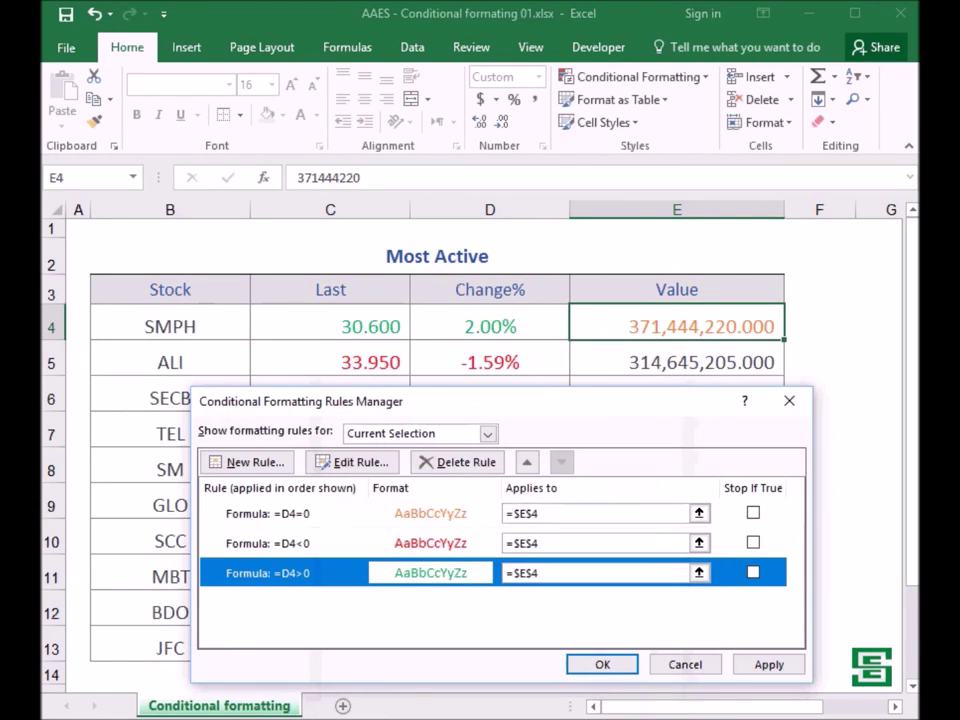
click(768, 664)
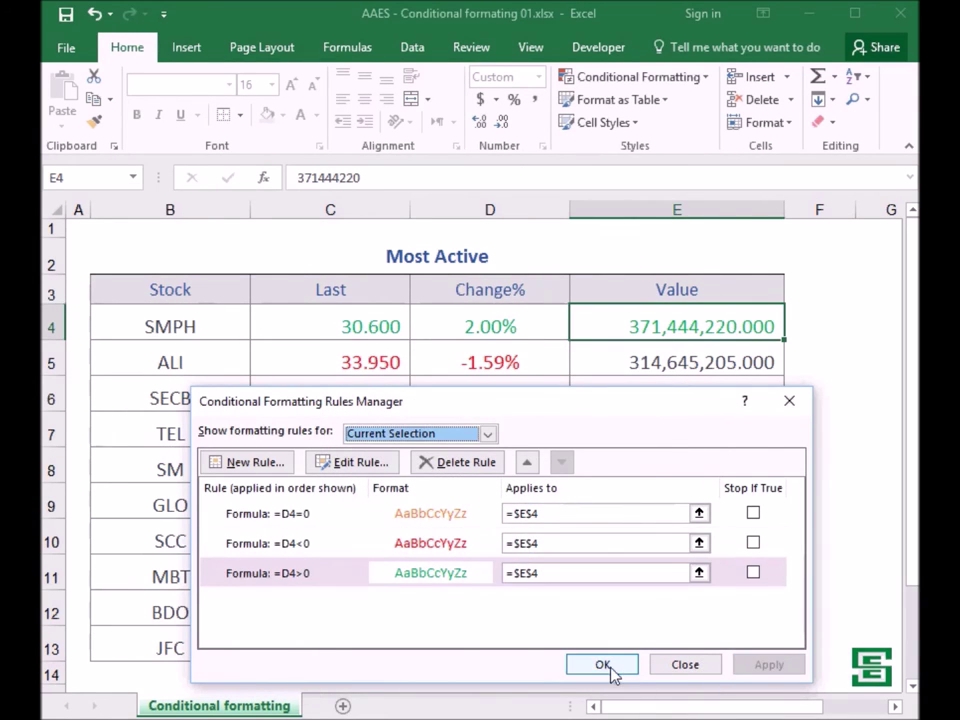
click(604, 664)
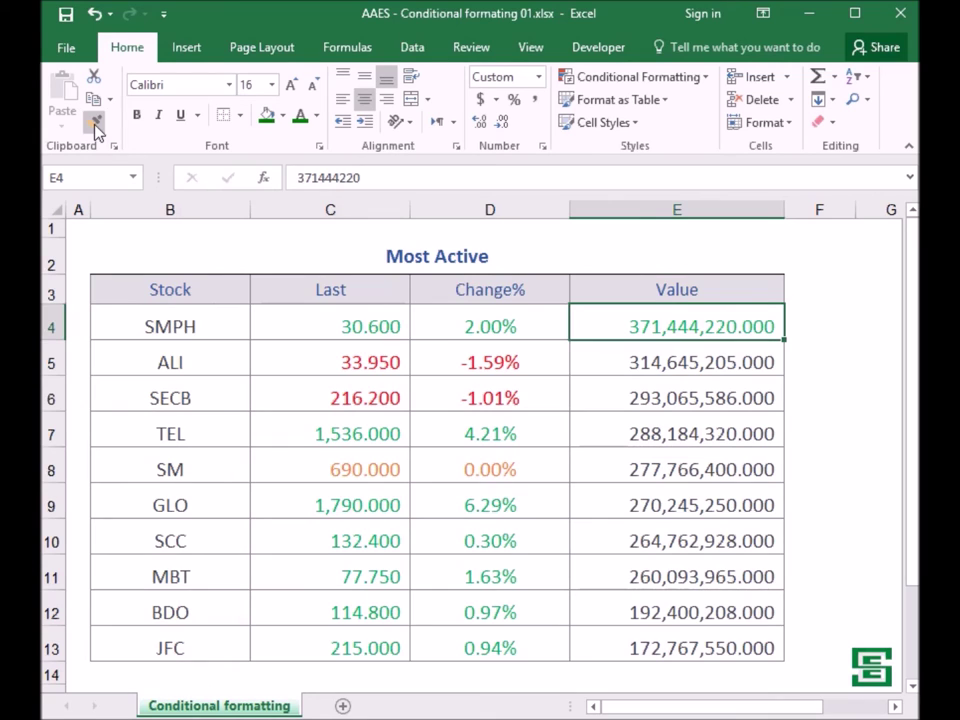
Format-paint E4's rules down E5:E13, then C4's rules onto the SMPH name in B4.
click(95, 125)
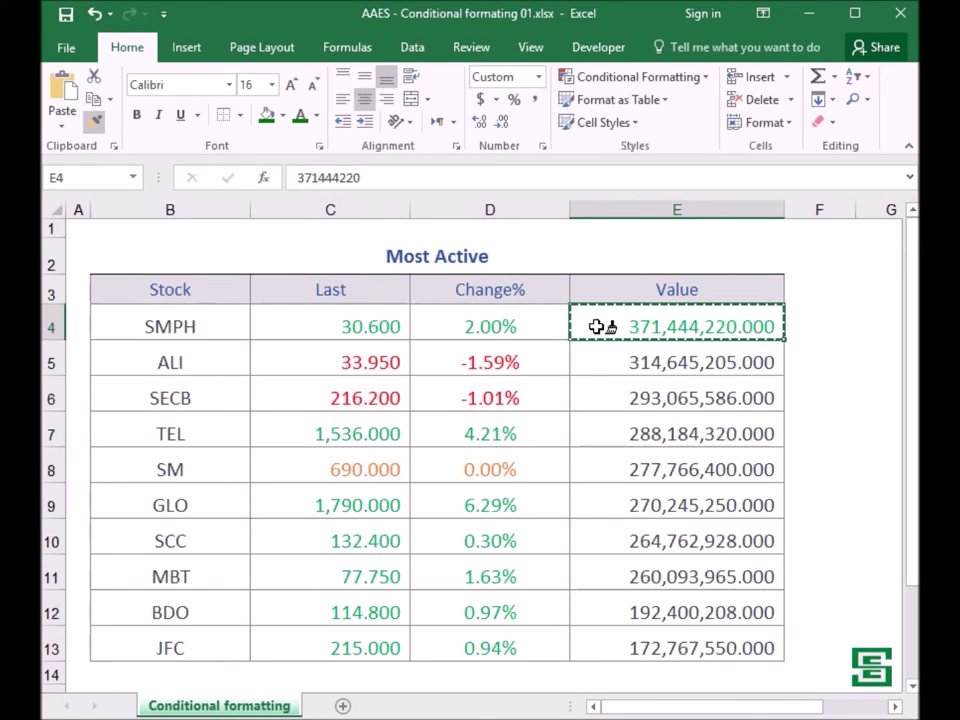
drag(597, 327, 585, 641)
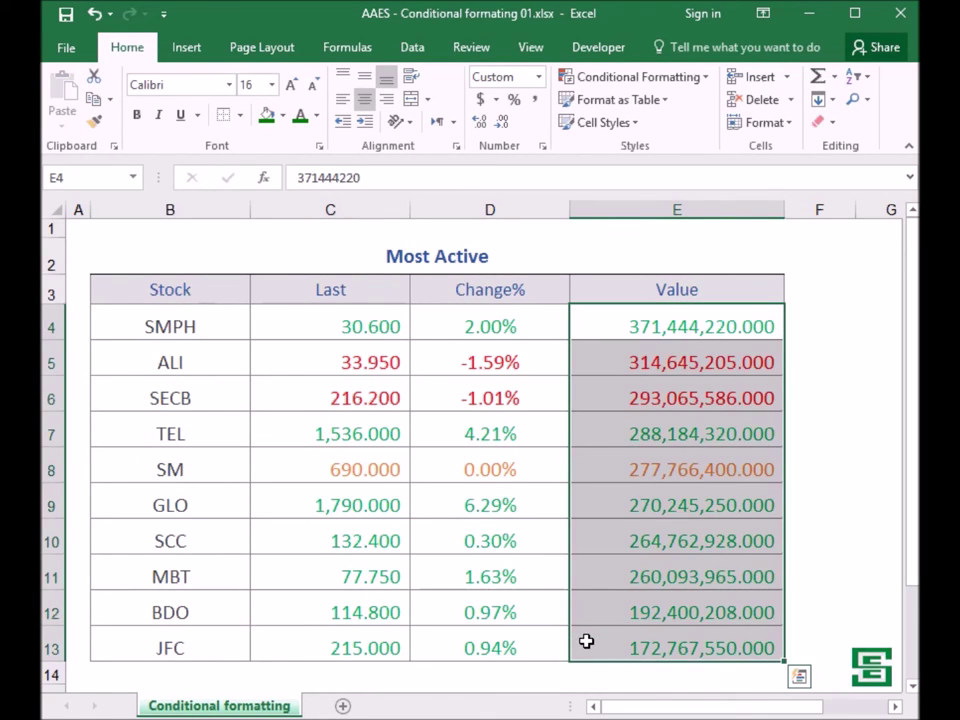
click(222, 323)
click(229, 288)
key(Down)
key(Right)
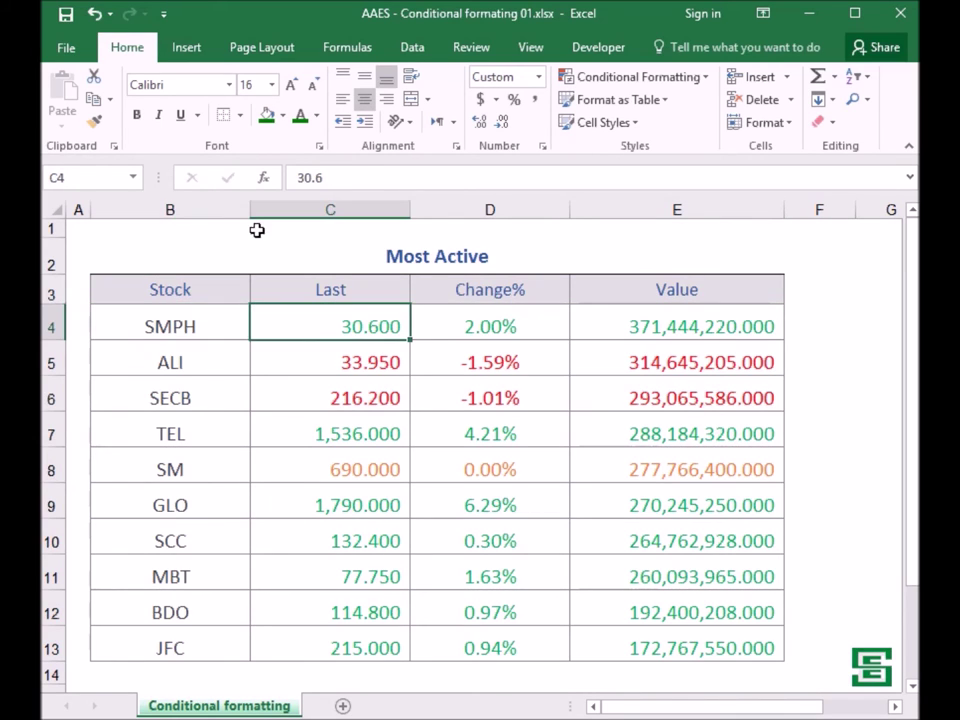
click(94, 121)
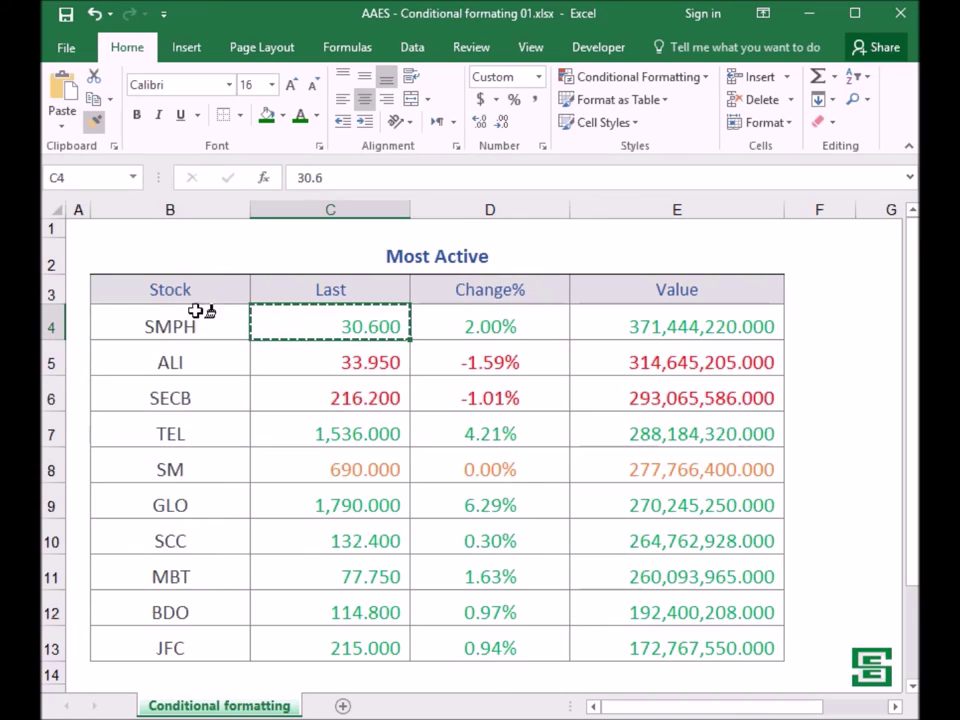
click(222, 323)
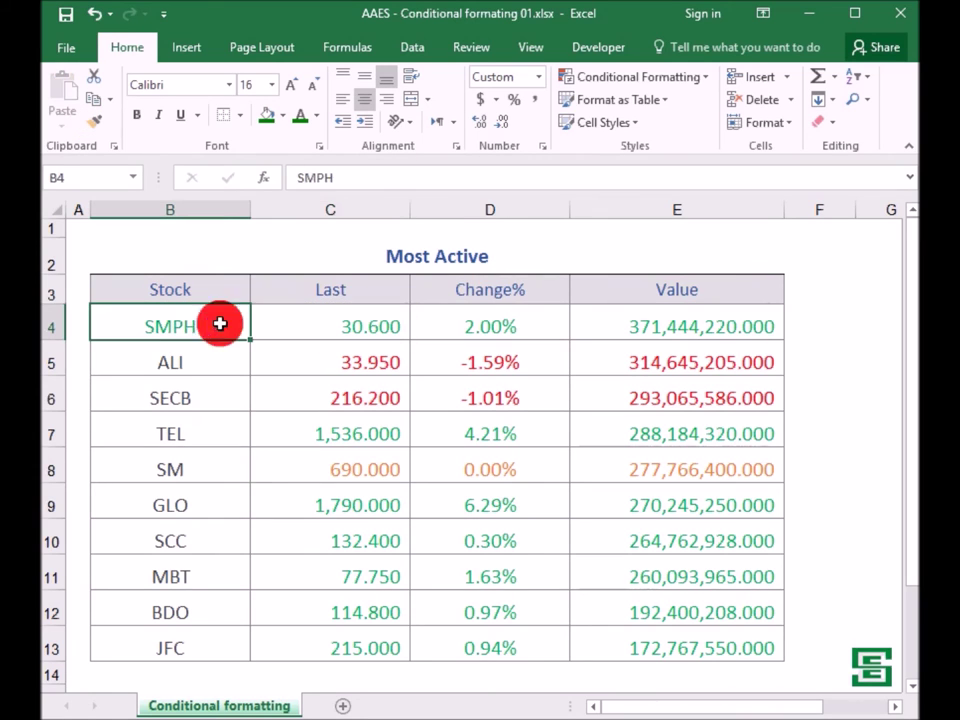
Open SMPH's zero-change rule (=C4=0) for editing in the conditional formatting Rules Manager.
click(635, 78)
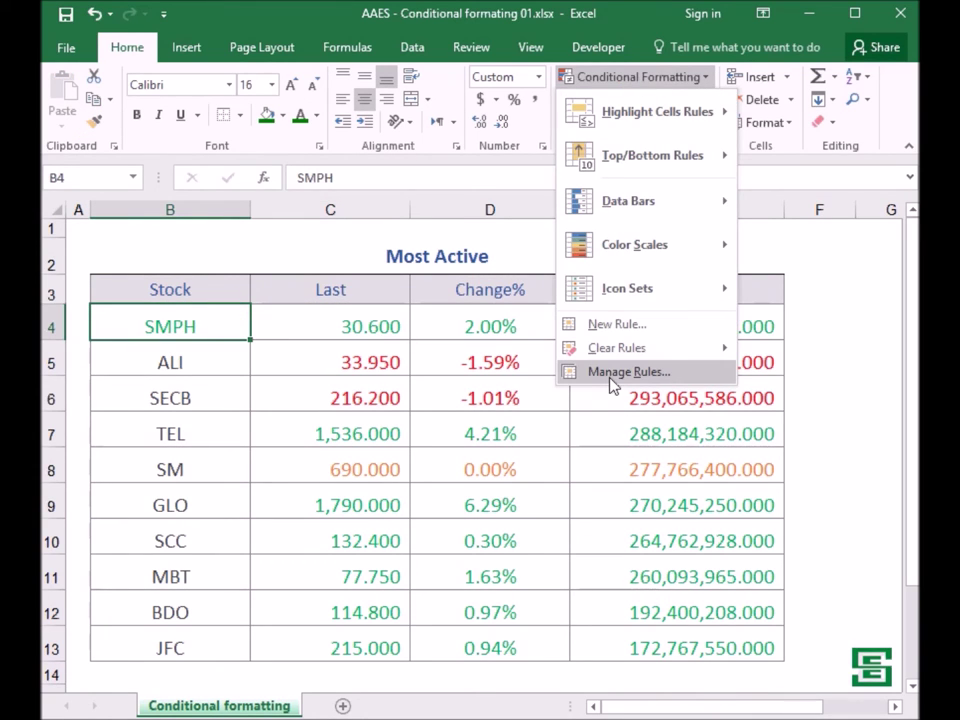
click(615, 380)
click(284, 516)
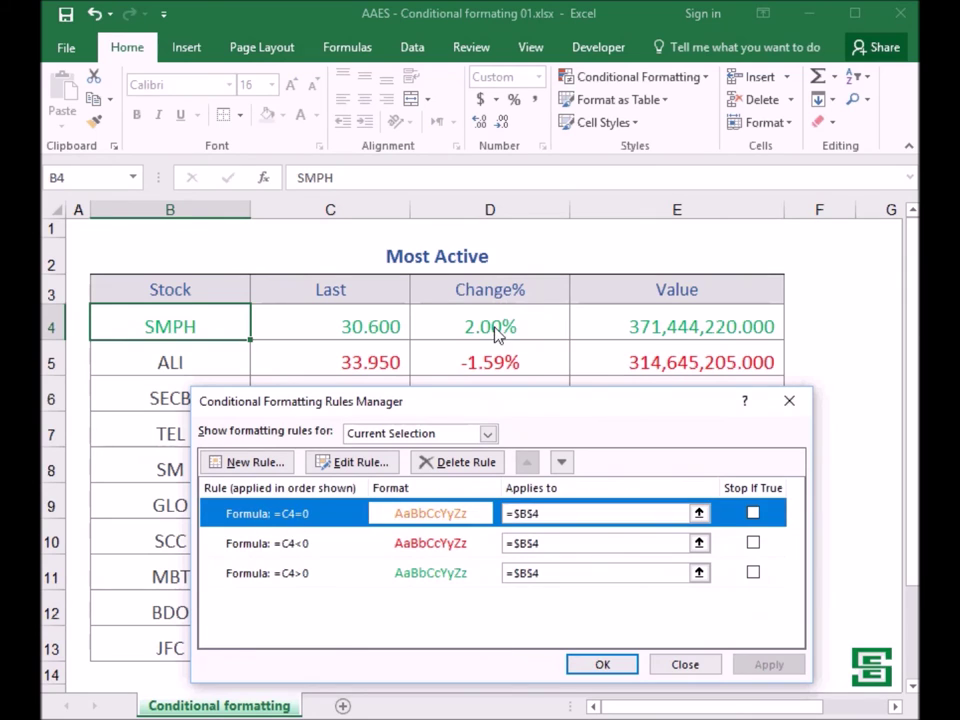
double_click(287, 524)
click(349, 593)
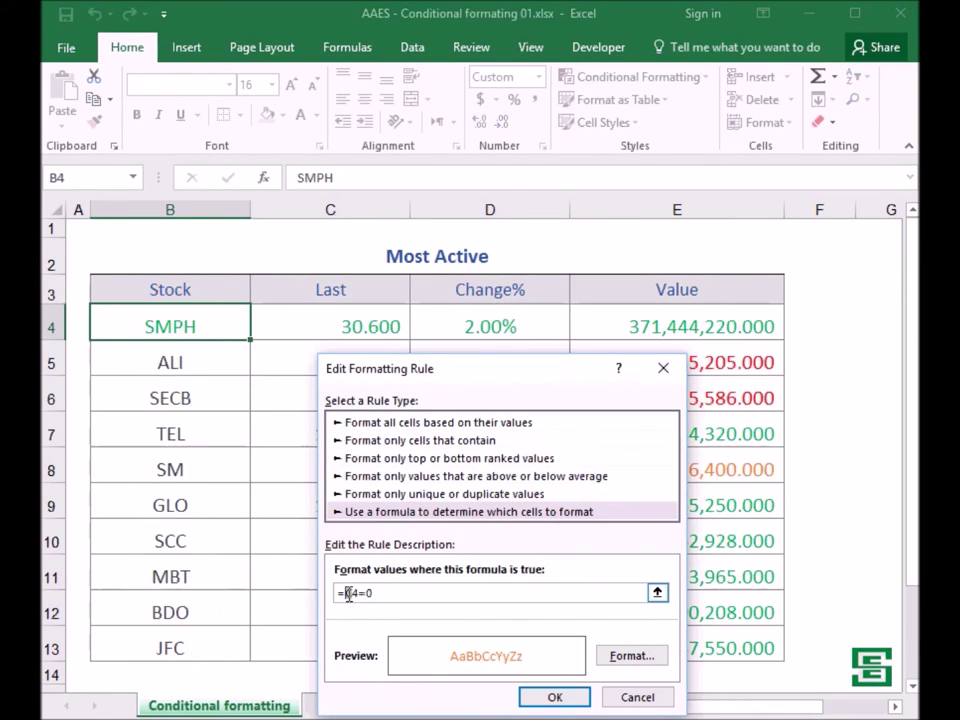
Give the zero-change rule a gold fill with white font colour and confirm it.
click(631, 656)
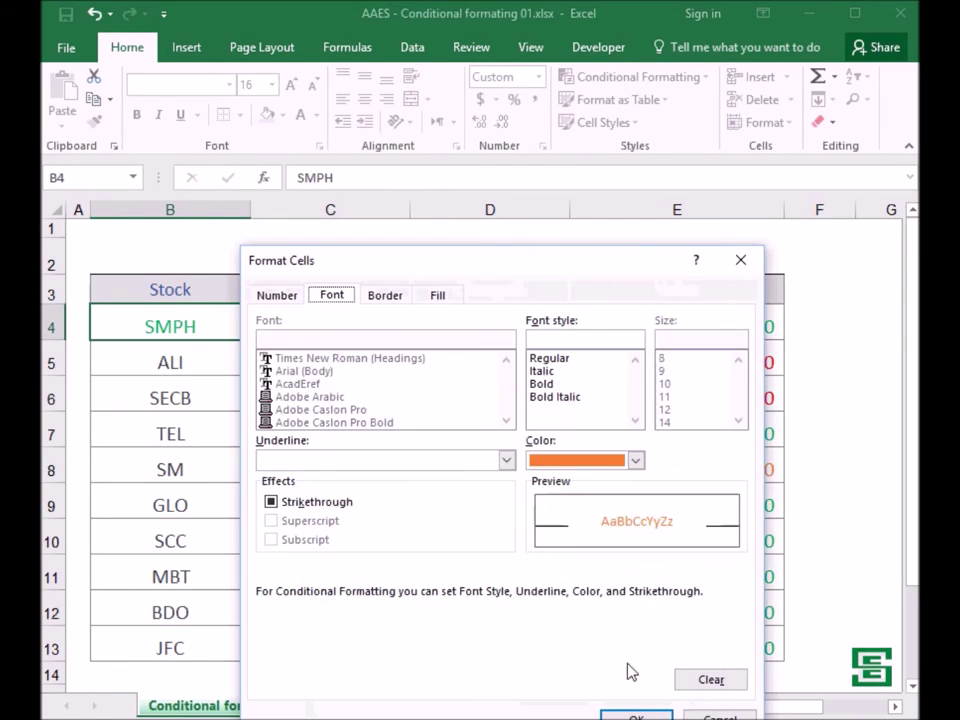
click(432, 299)
click(310, 489)
click(332, 295)
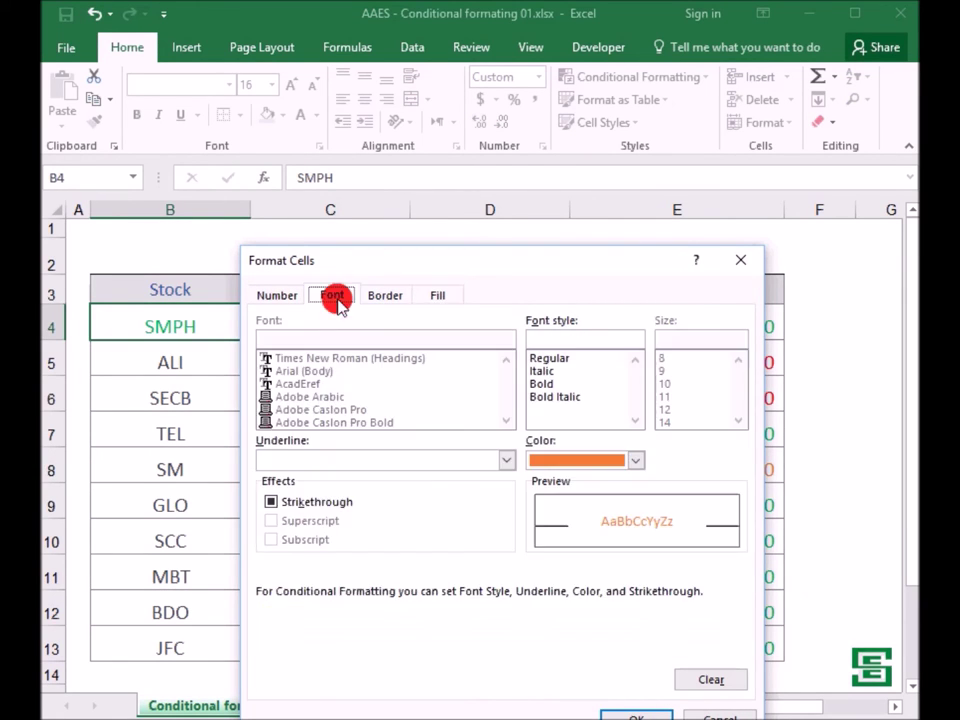
click(603, 468)
click(539, 527)
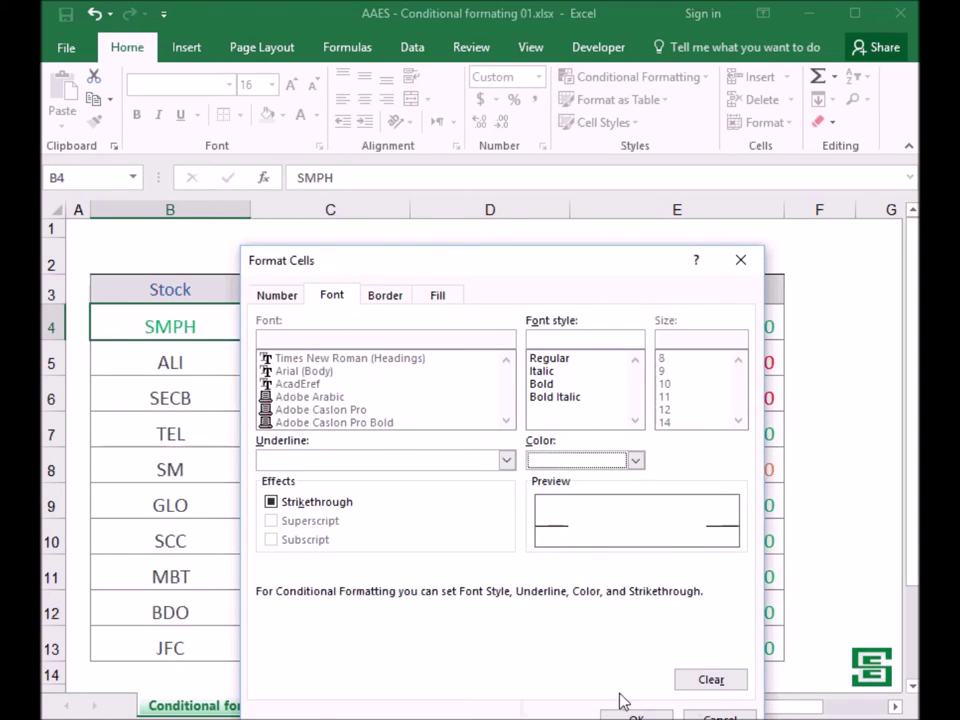
click(622, 708)
click(560, 698)
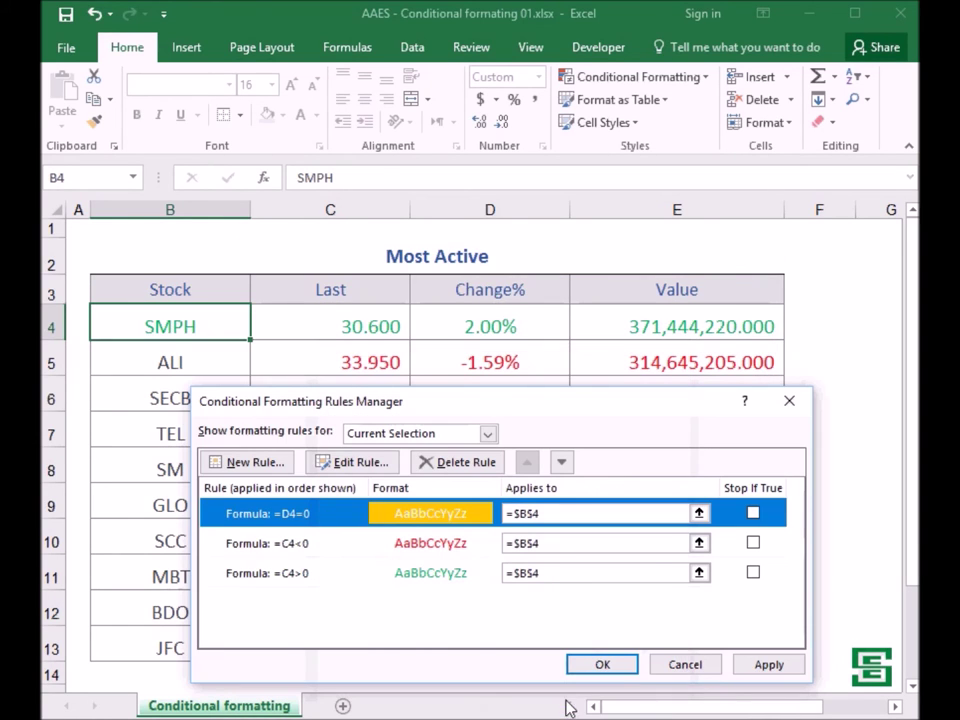
Open the =C4<0 rule and select C4 in its formula to change it to D4.
double_click(291, 544)
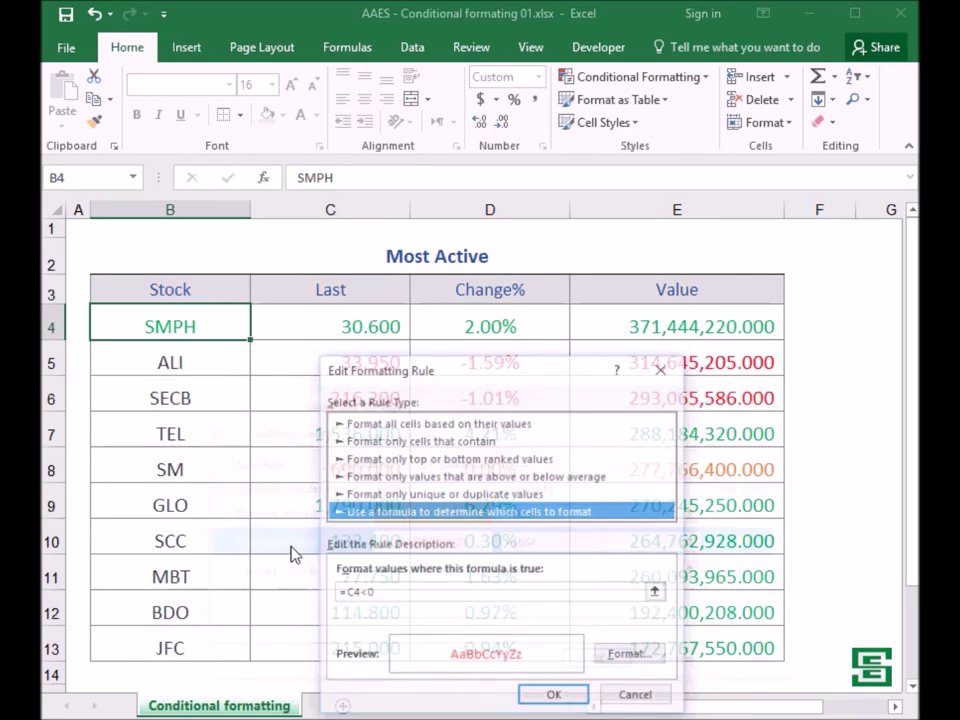
click(352, 592)
double_click(350, 593)
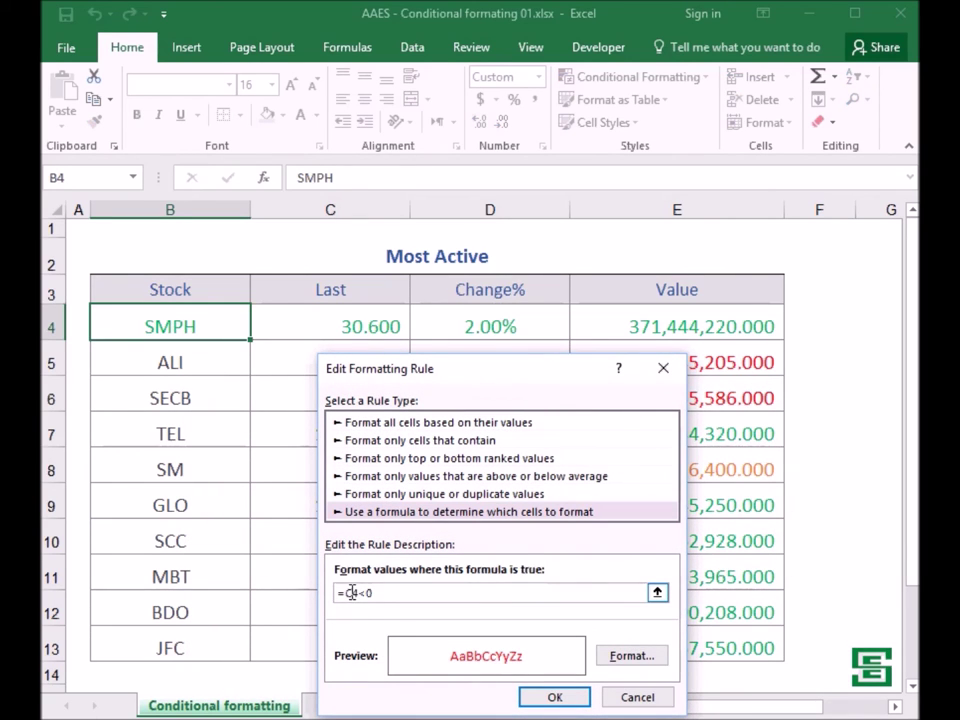
text(D)
Give the negative rule a dark red fill with white font colour and confirm it.
click(632, 656)
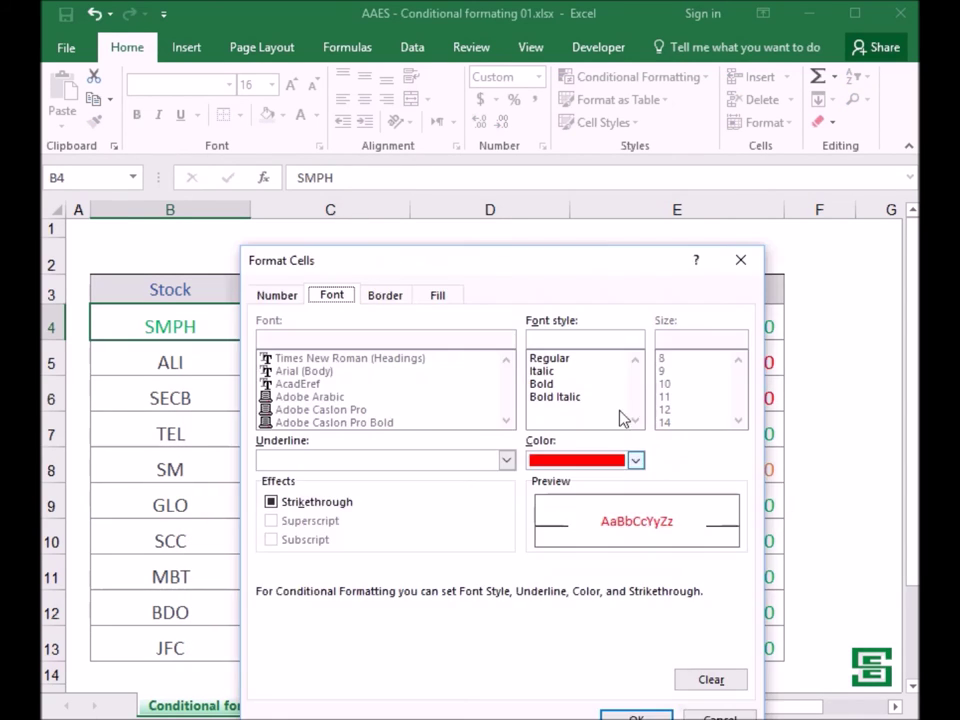
click(455, 296)
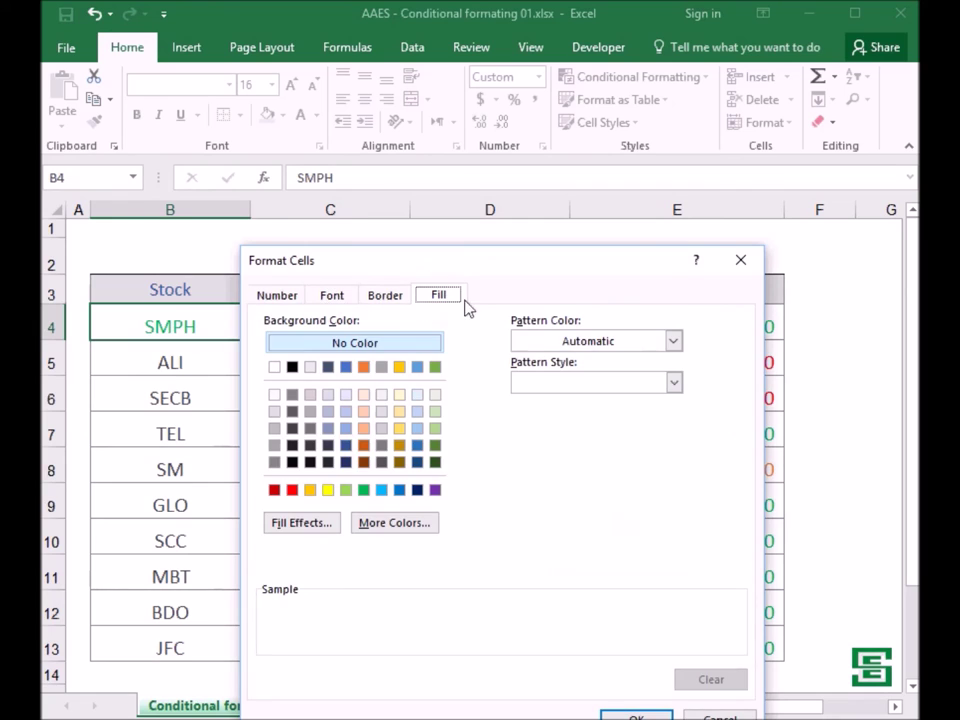
click(274, 489)
click(333, 296)
click(570, 460)
click(537, 527)
click(637, 712)
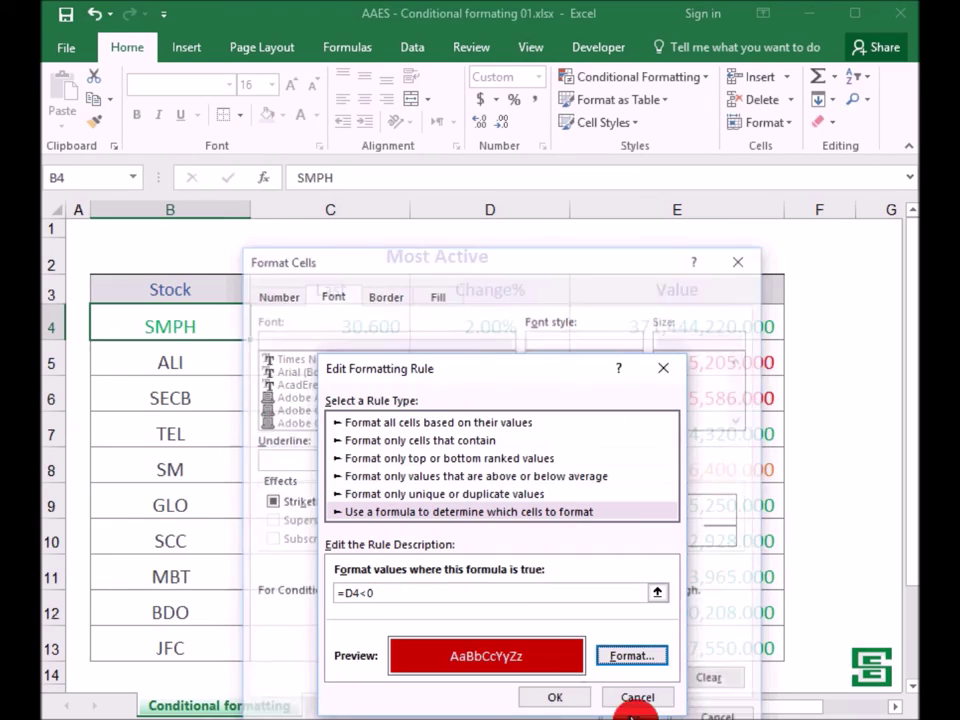
click(560, 698)
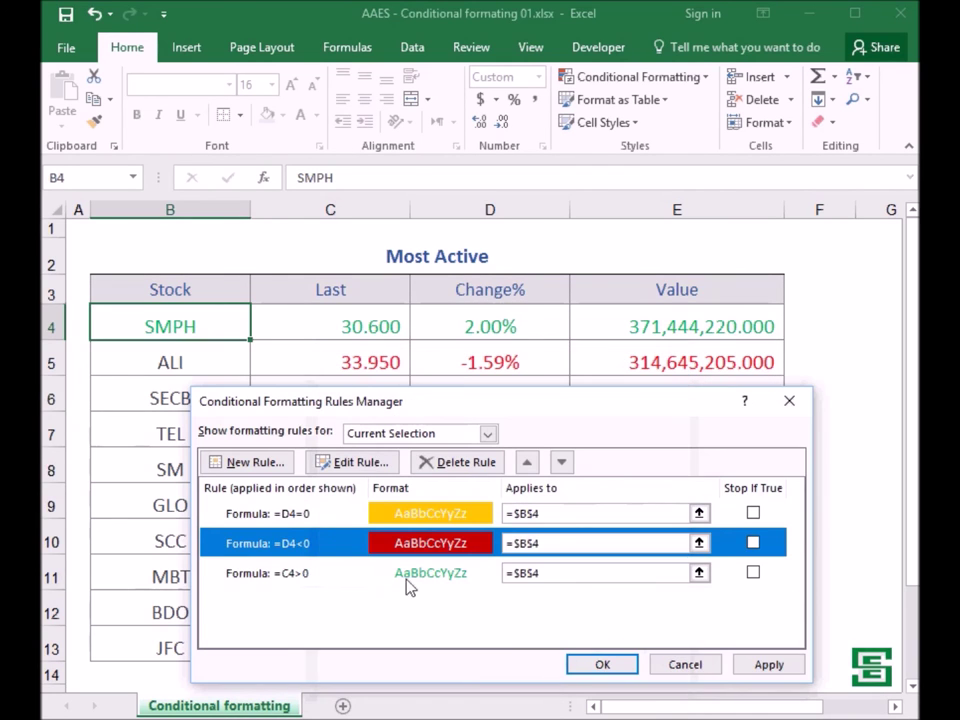
click(317, 578)
Change the positive rule to =D4>0 and give it a green fill.
double_click(294, 574)
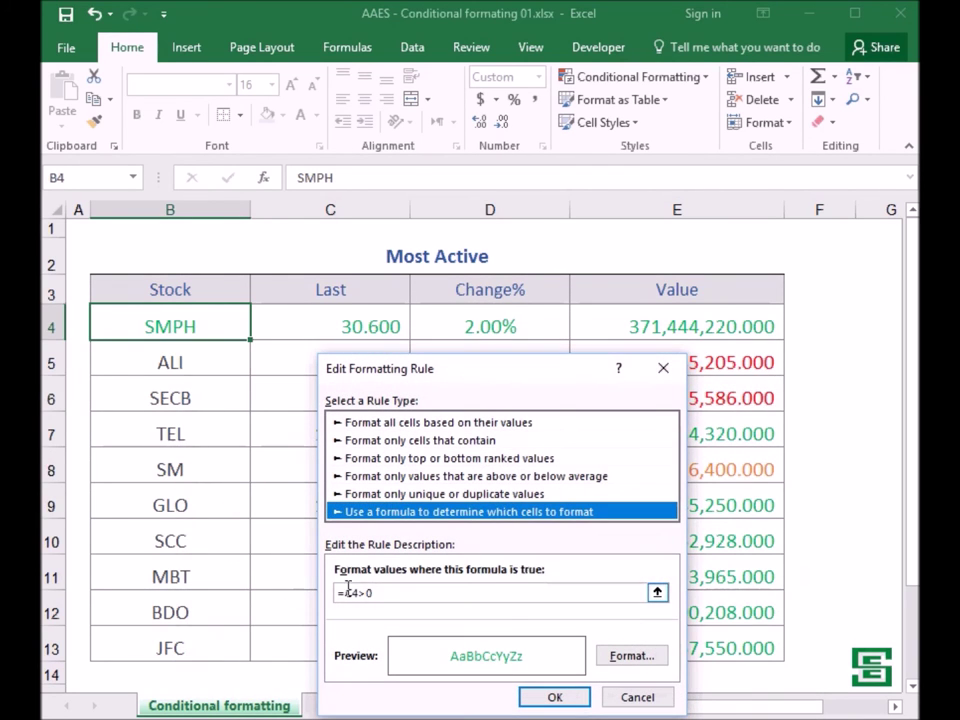
click(350, 593)
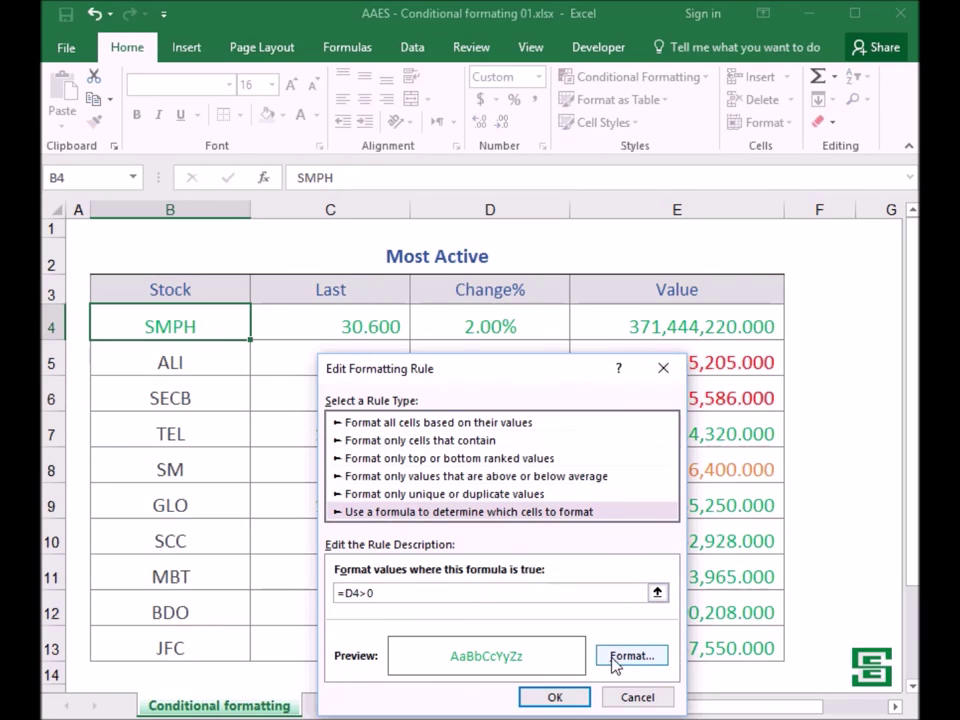
click(625, 659)
click(444, 304)
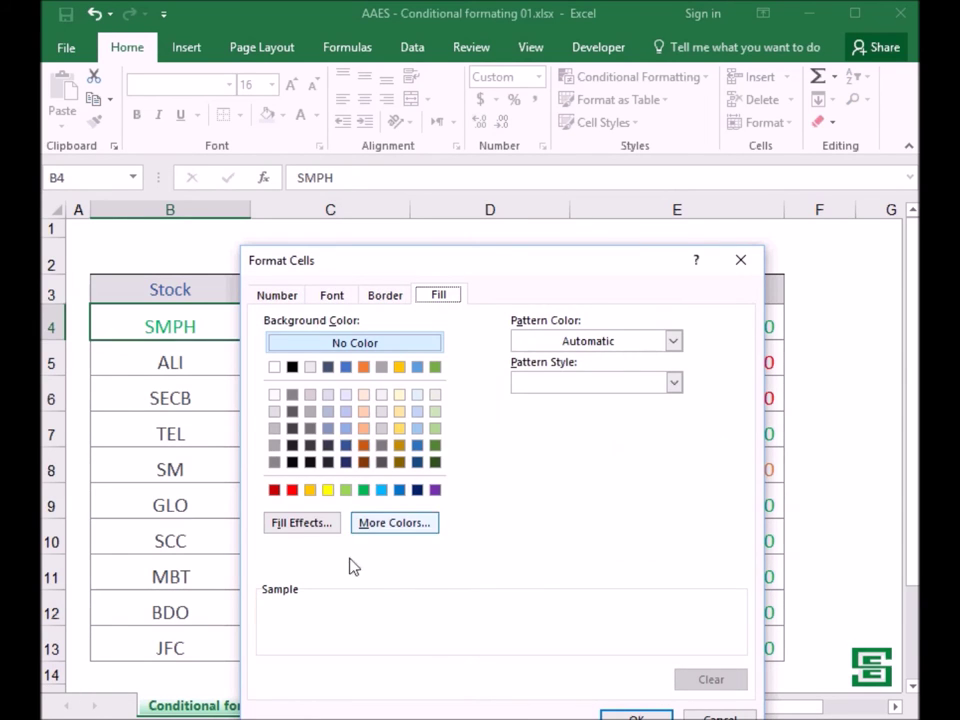
click(363, 489)
Set the positive rule's font colour to white, confirm, and apply all three rules.
click(321, 297)
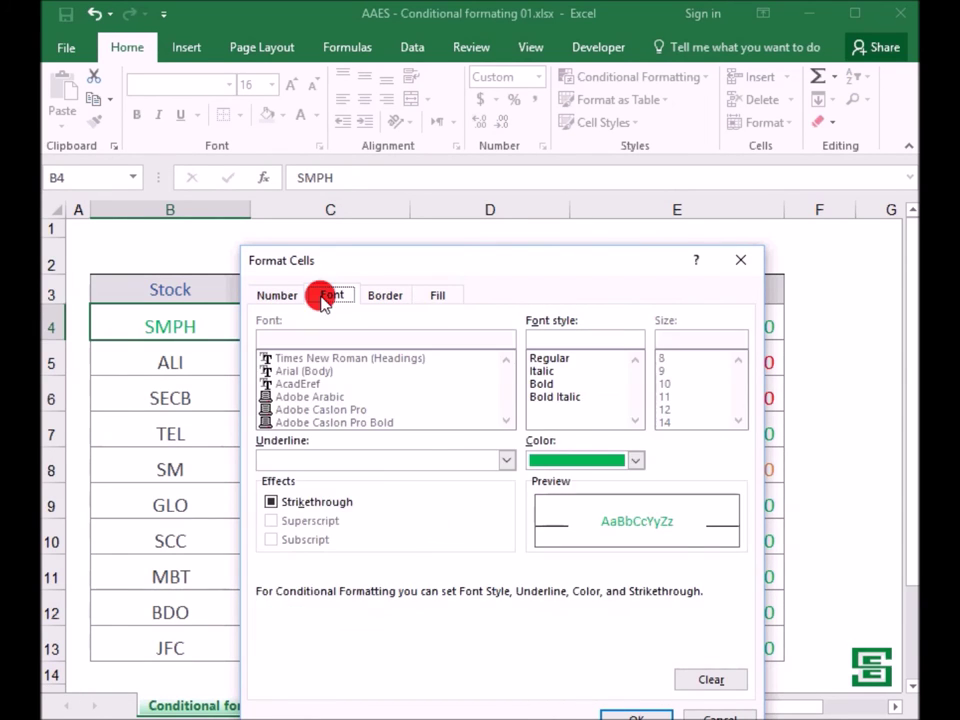
click(568, 457)
click(536, 527)
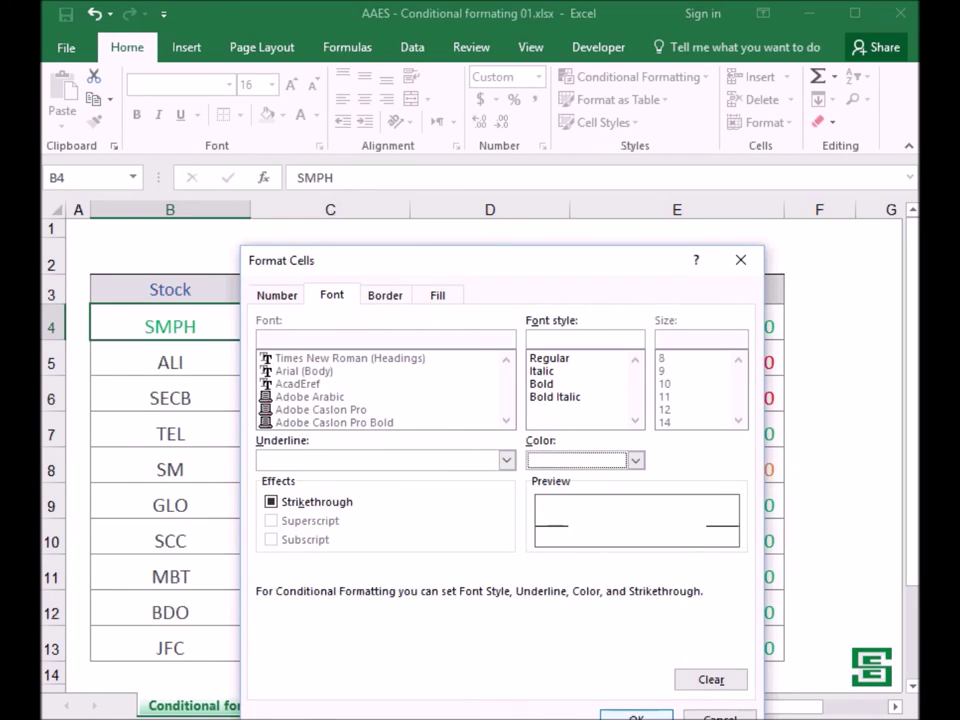
click(640, 714)
click(552, 698)
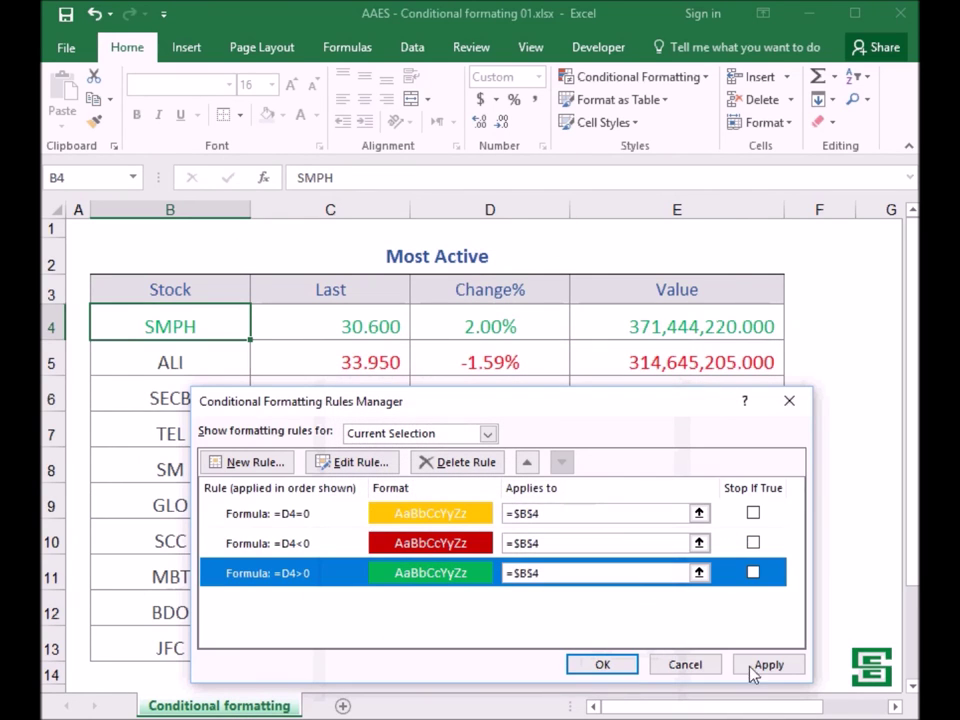
click(772, 666)
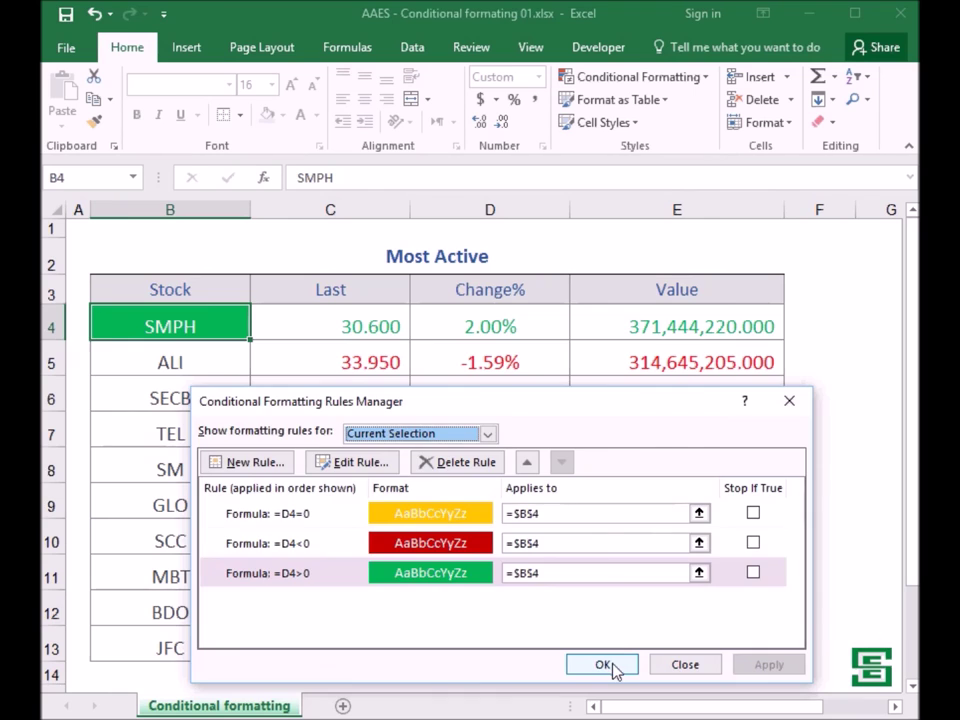
click(609, 664)
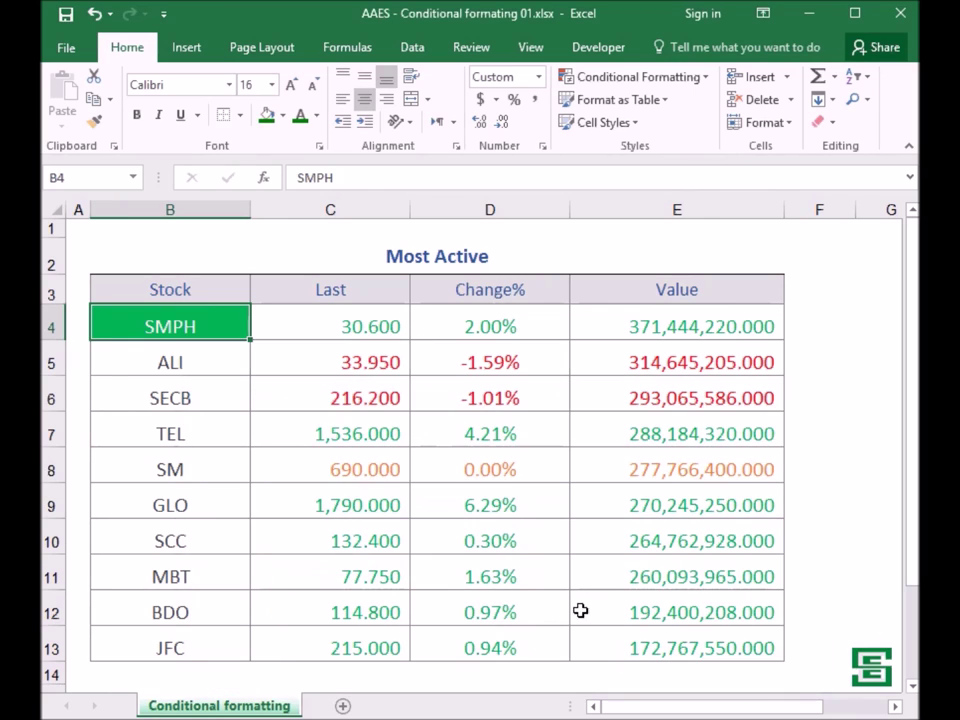
Format-paint B4's conditional colouring onto stock names down to JFC, then select Value cells E4:E13.
click(94, 121)
drag(117, 321, 122, 636)
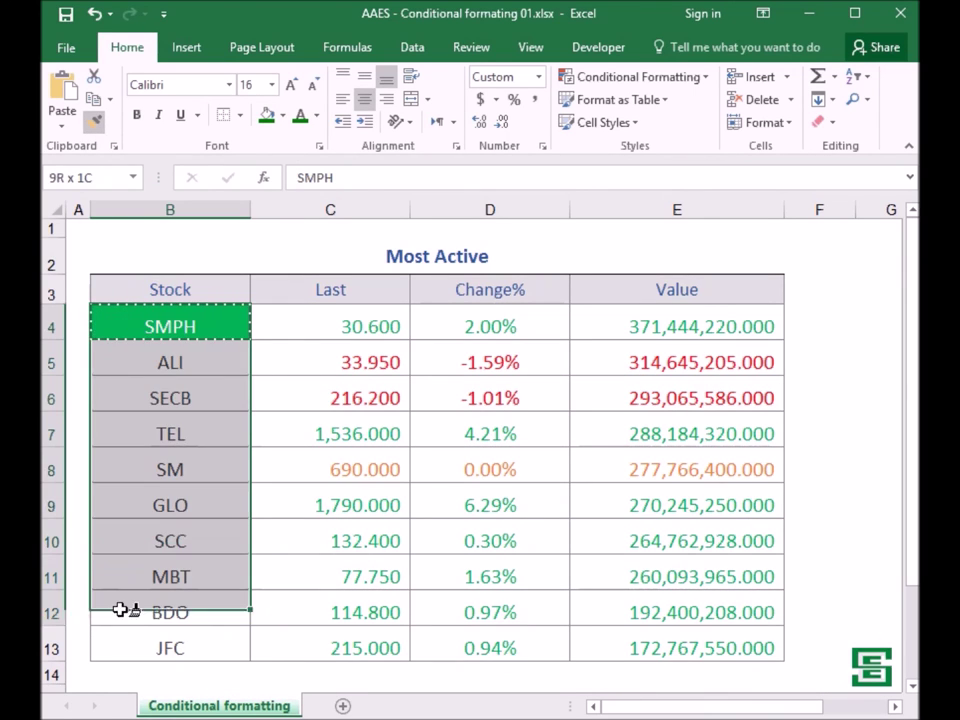
click(798, 331)
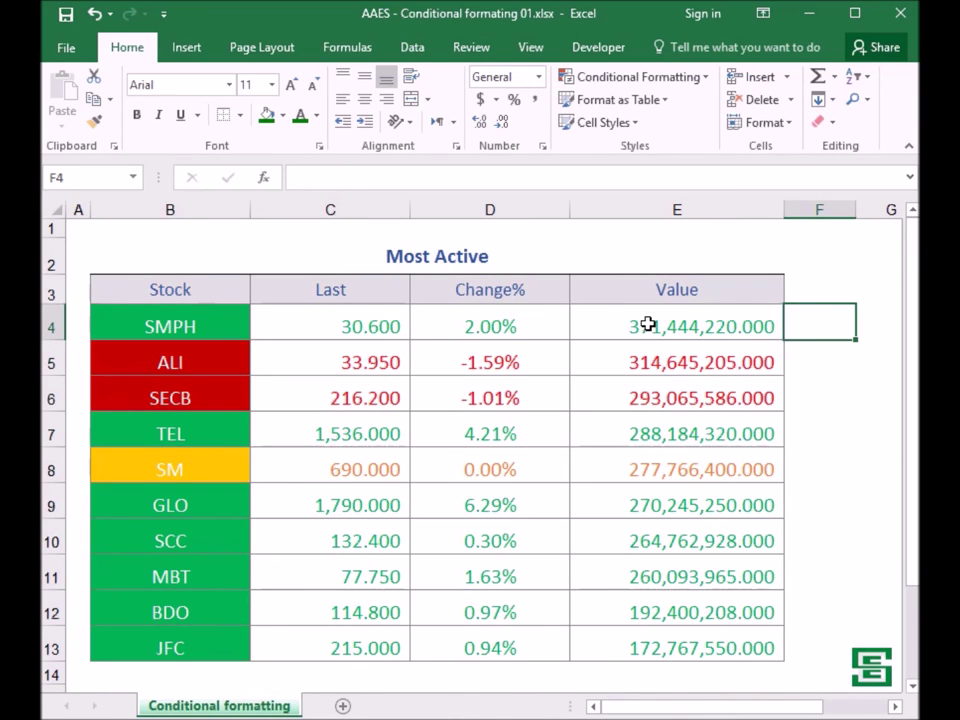
drag(599, 326, 606, 640)
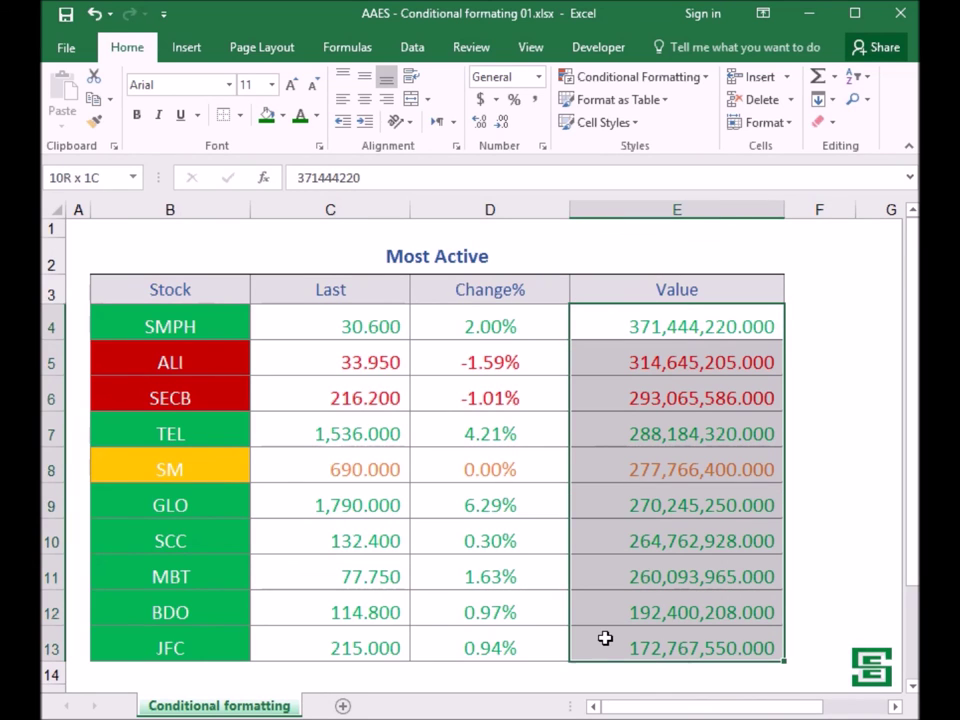
Clear the conditional formatting rules from the selected Value cells.
click(600, 78)
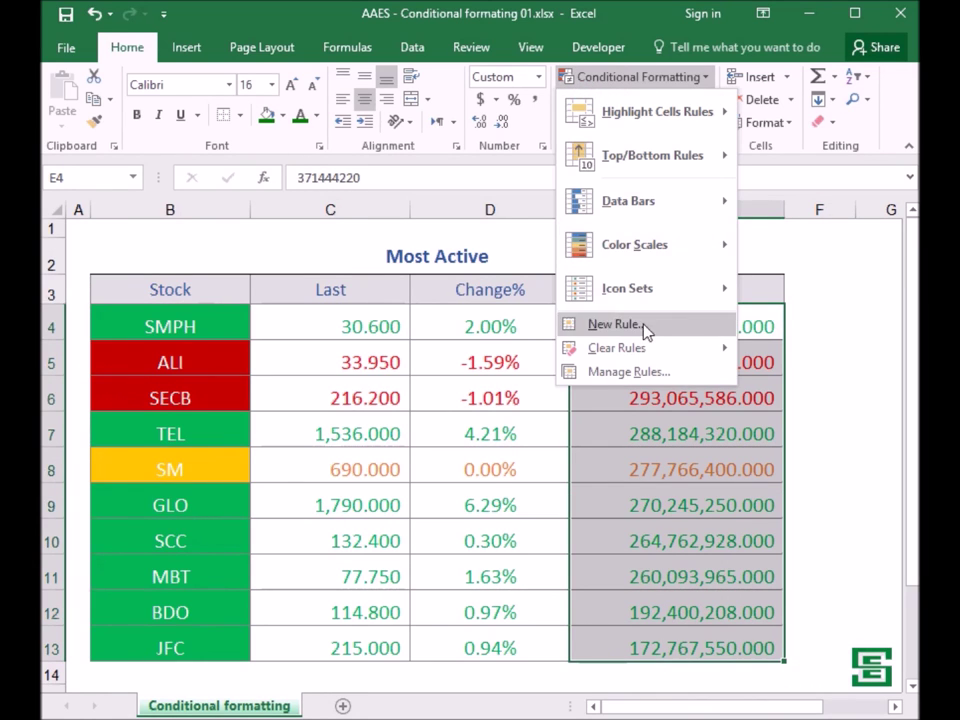
mouse_move(638, 355)
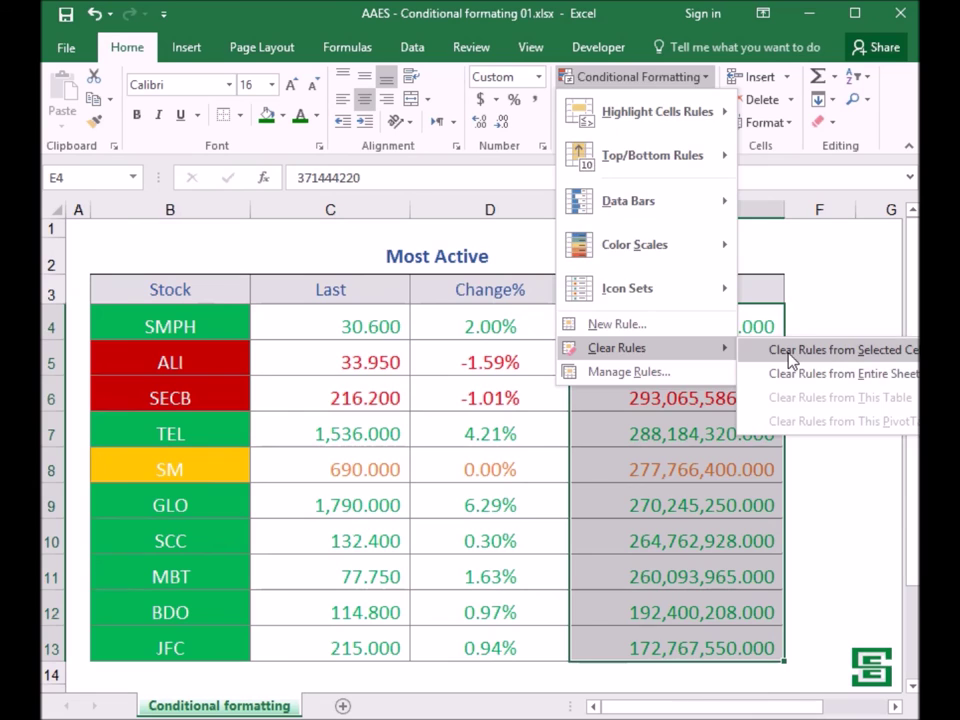
click(790, 352)
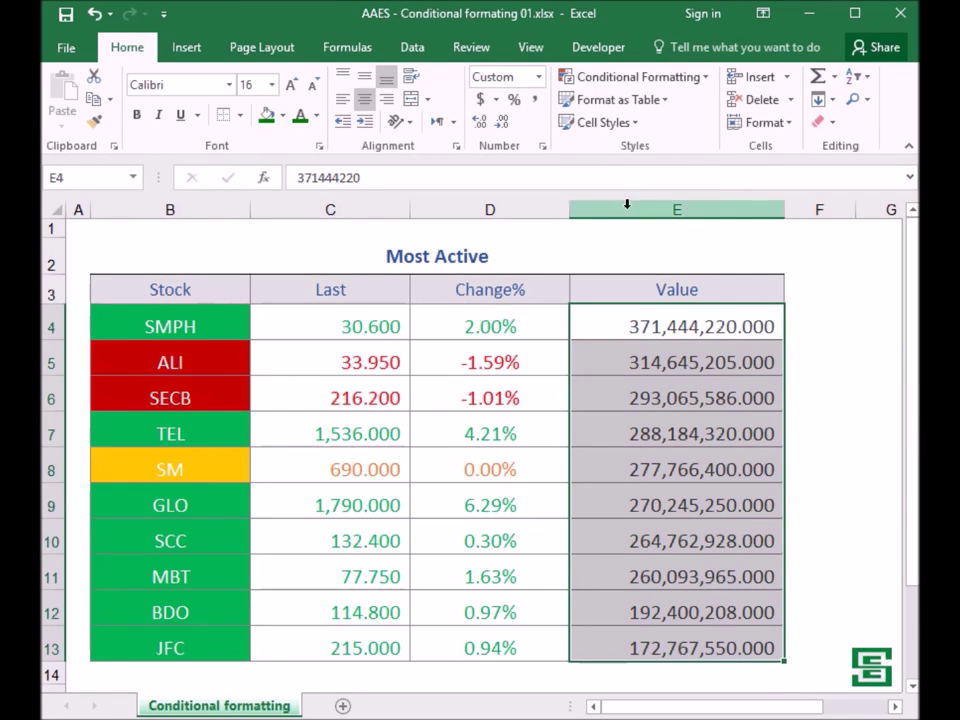
Clear all conditional formatting rules from the entire sheet.
click(609, 240)
click(601, 88)
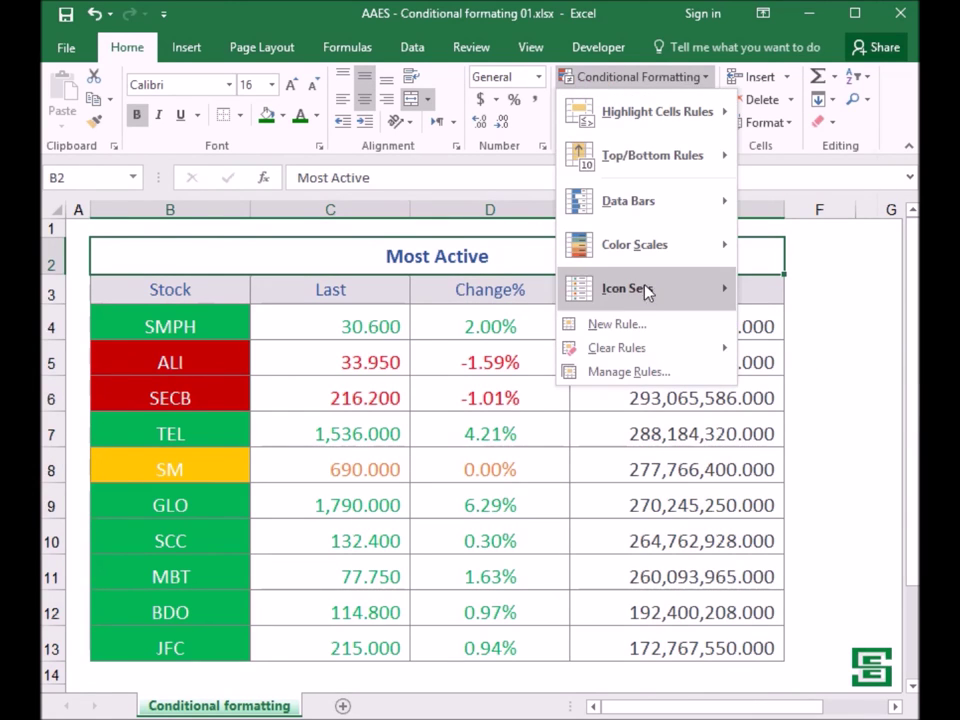
mouse_move(643, 350)
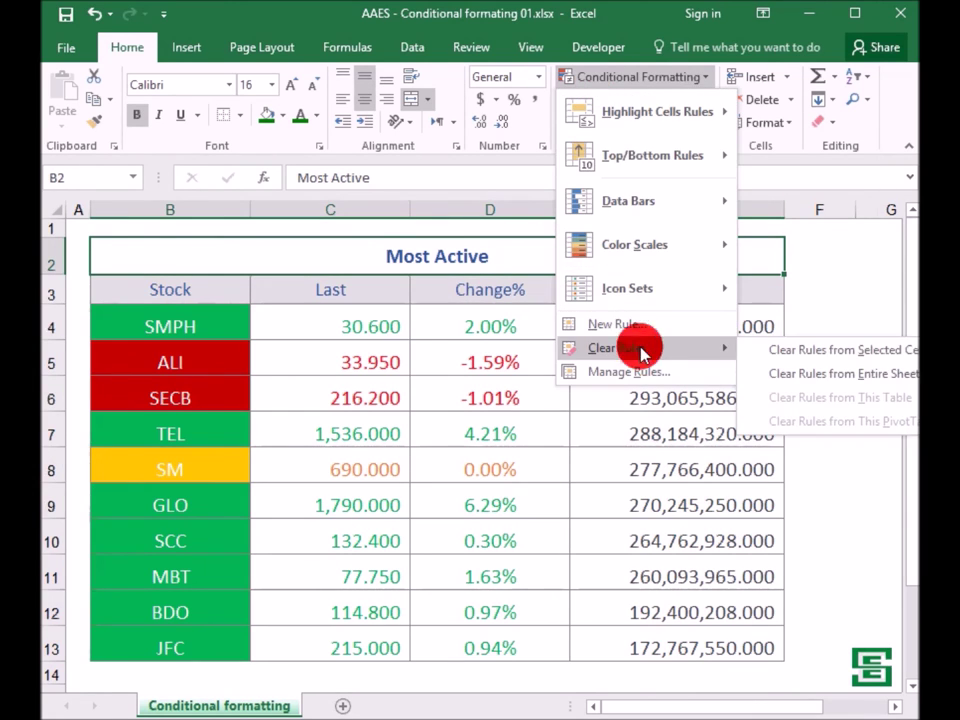
click(804, 376)
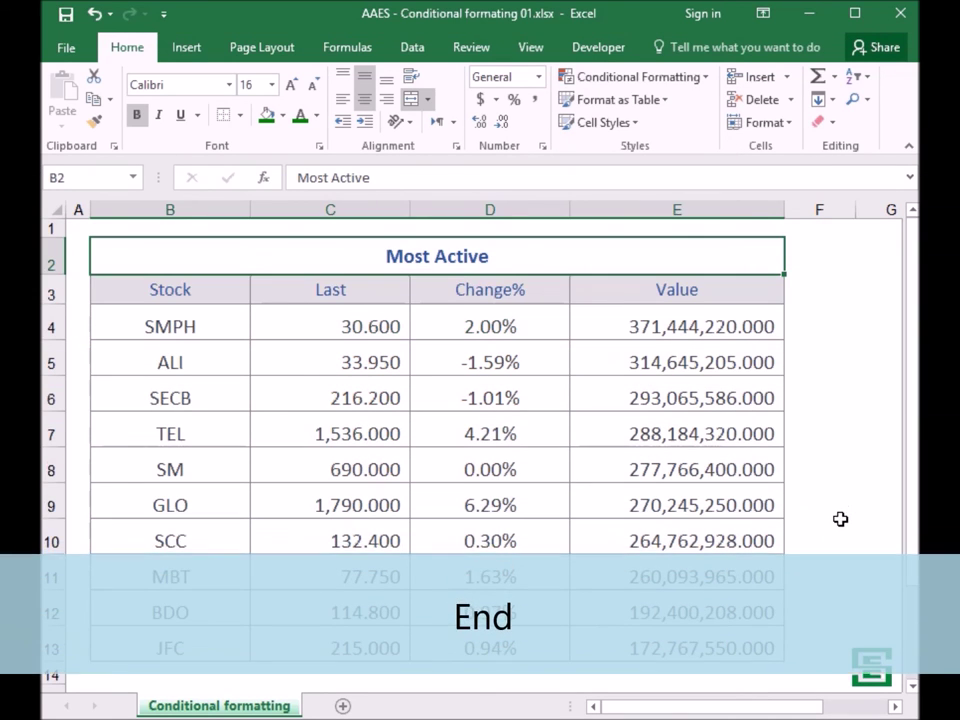